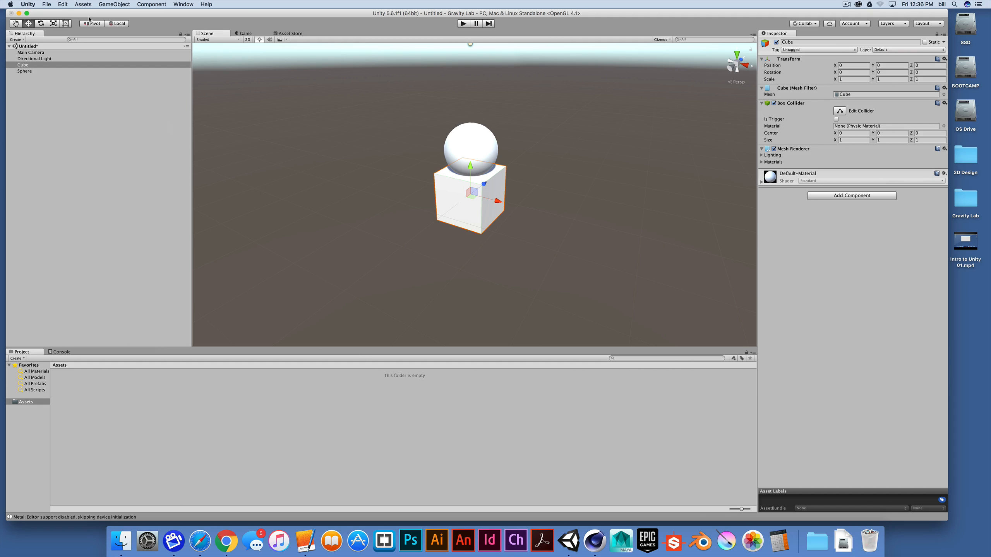
- Save the current scene as lvl_01 in the project's Assets folder
{"action": "left_click", "coordinate": [45, 4]}
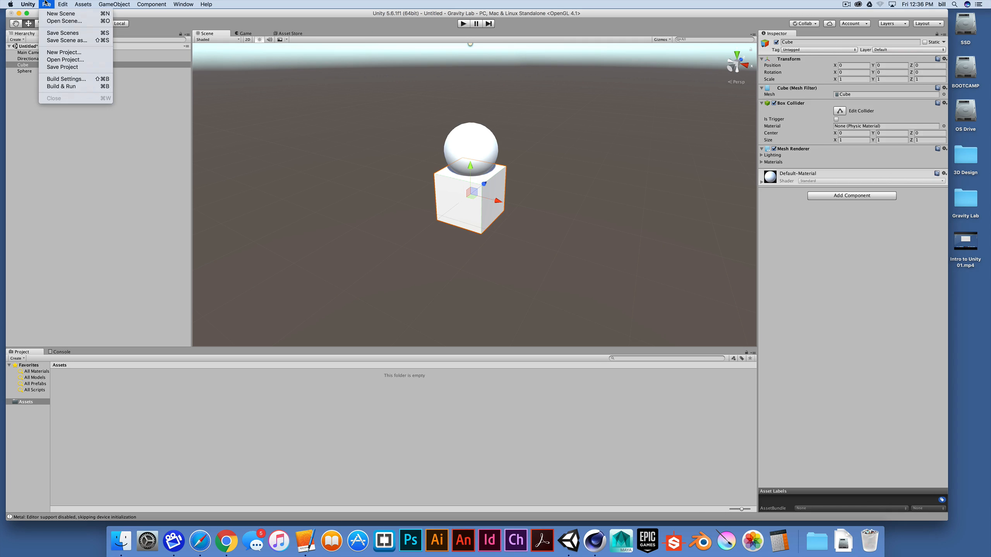
{"action": "left_click", "coordinate": [59, 34]}
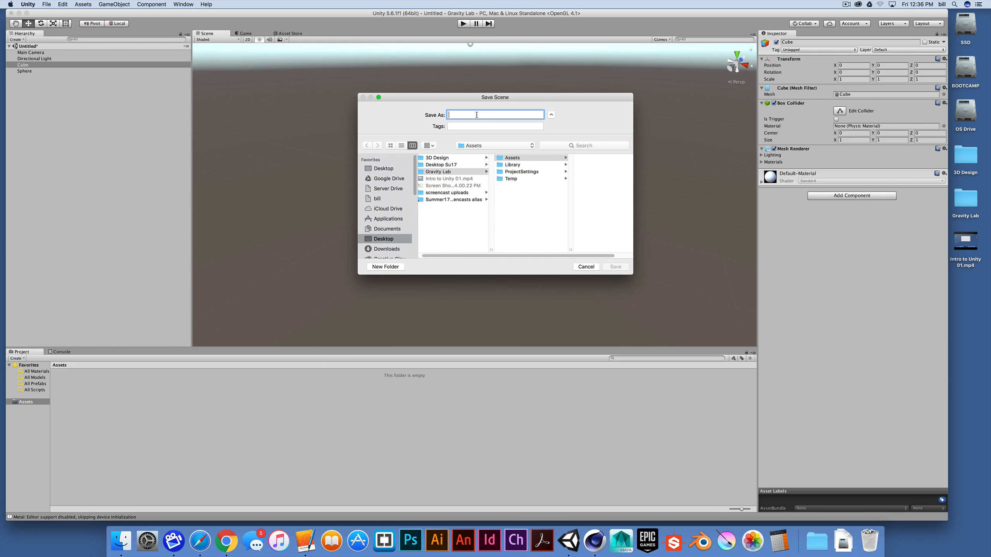
{"action": "type", "text": "lvl_01"}
{"action": "left_click", "coordinate": [615, 267]}
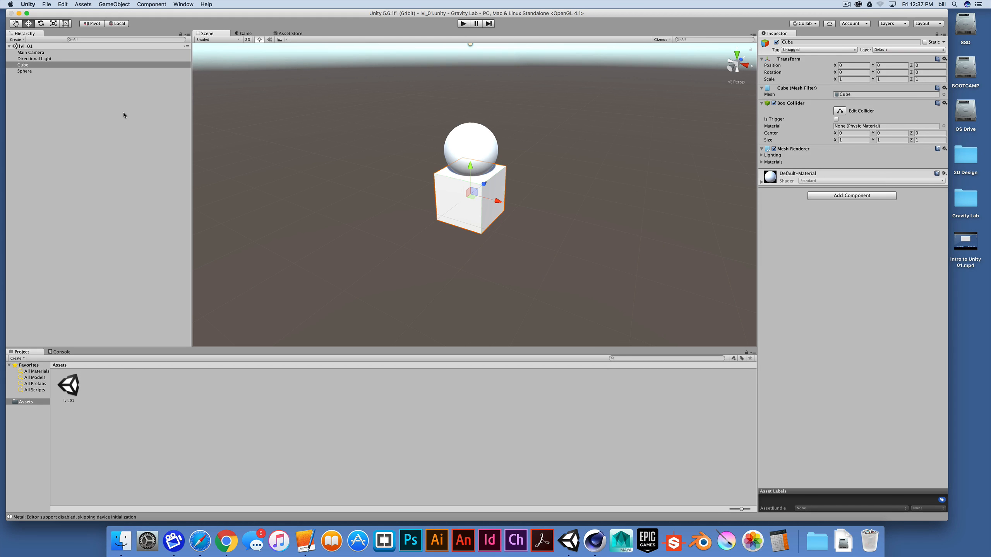
- Rename the Sphere object in the scene hierarchy to Ball
{"action": "left_click", "coordinate": [23, 72]}
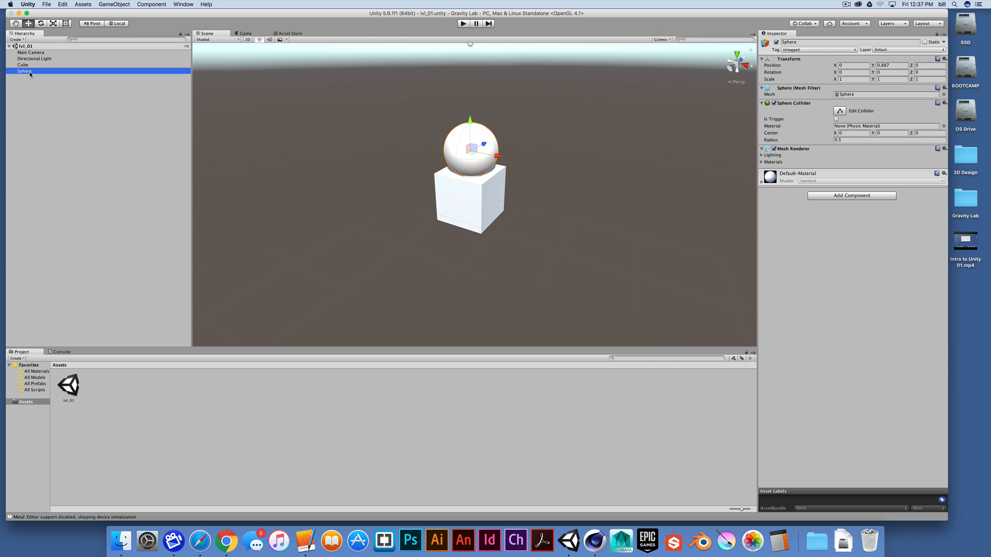
{"action": "key", "text": "Return"}
{"action": "type", "text": "Ba"}
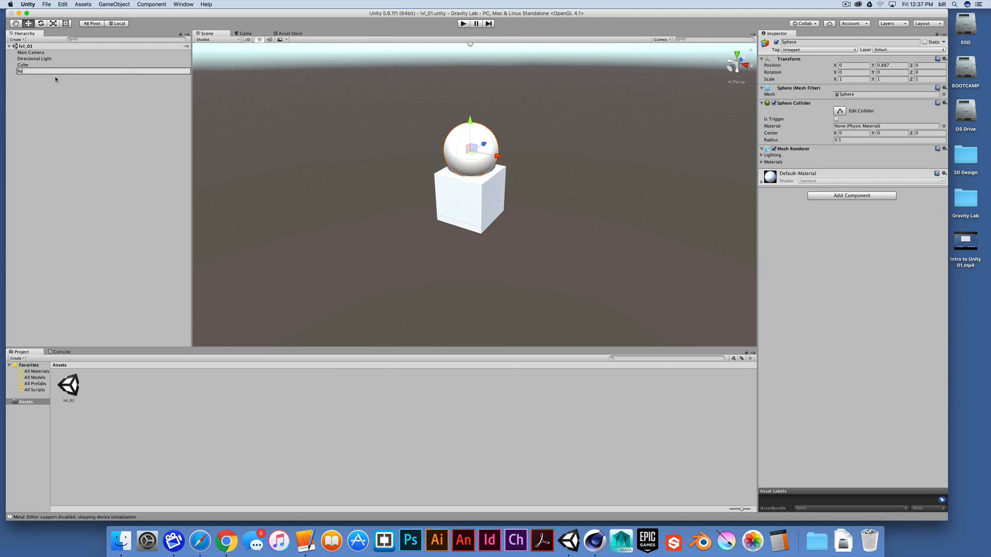
{"action": "type", "text": "ll"}
{"action": "key", "text": "Return"}
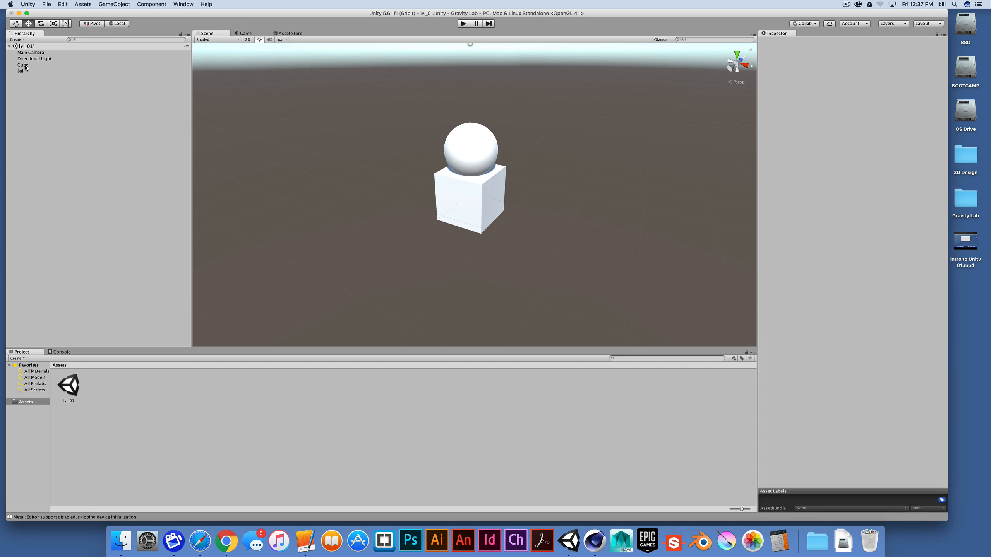
{"action": "double_click", "coordinate": [24, 65]}
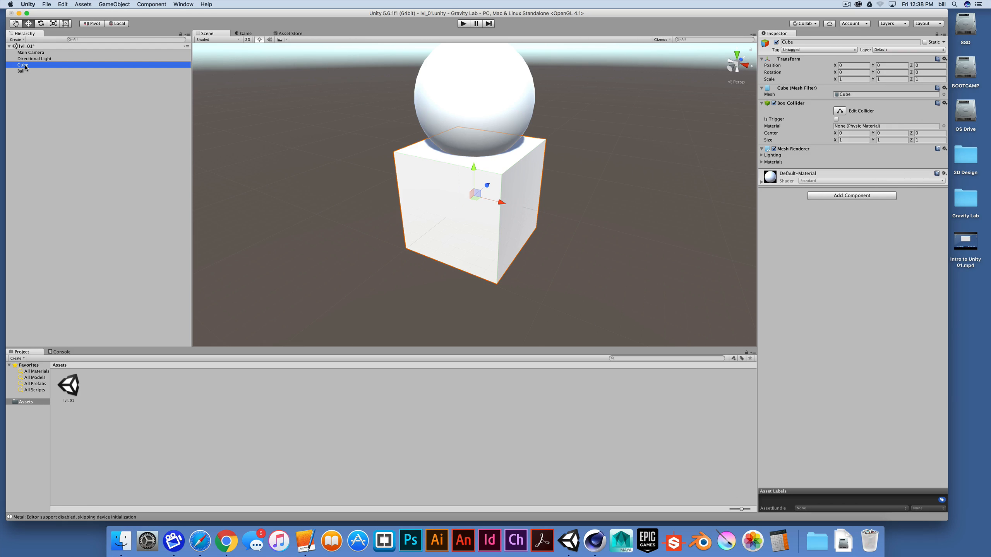
{"action": "key", "text": "Return"}
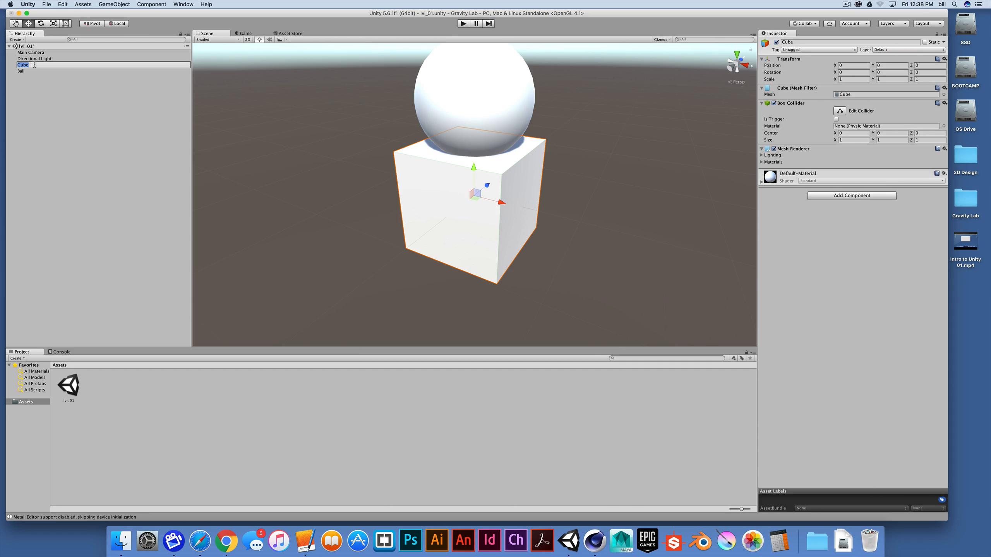
{"action": "key", "text": "Return"}
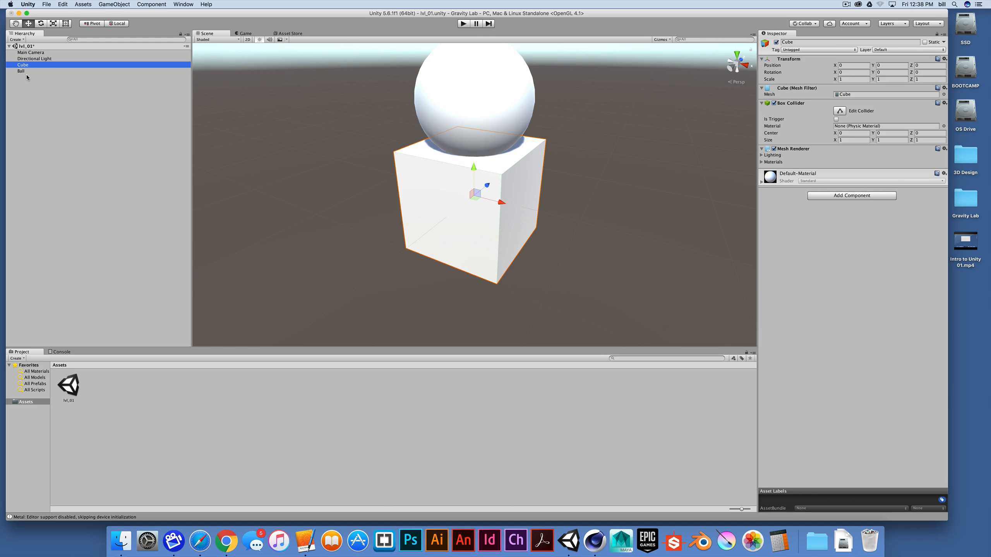
{"action": "left_click", "coordinate": [27, 92]}
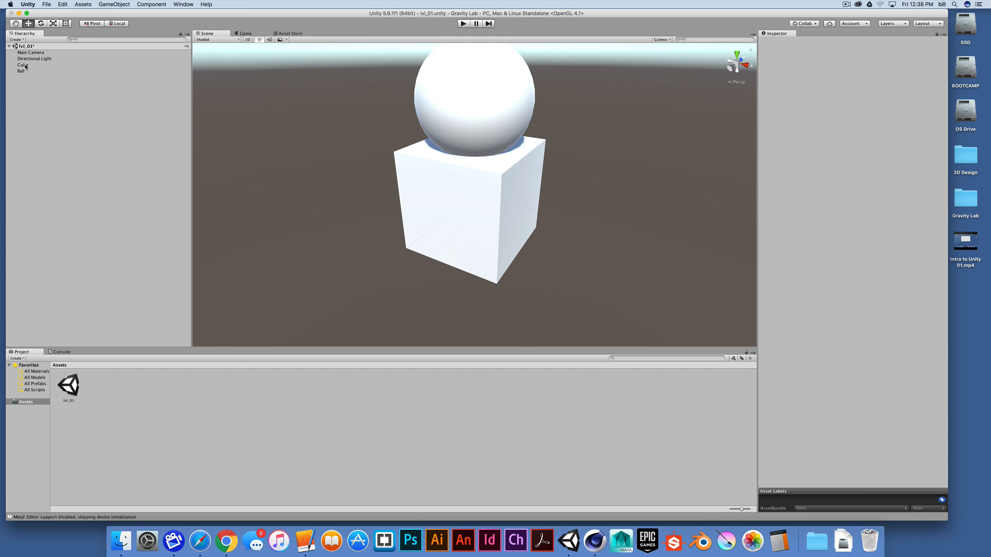
{"action": "left_click", "coordinate": [23, 65]}
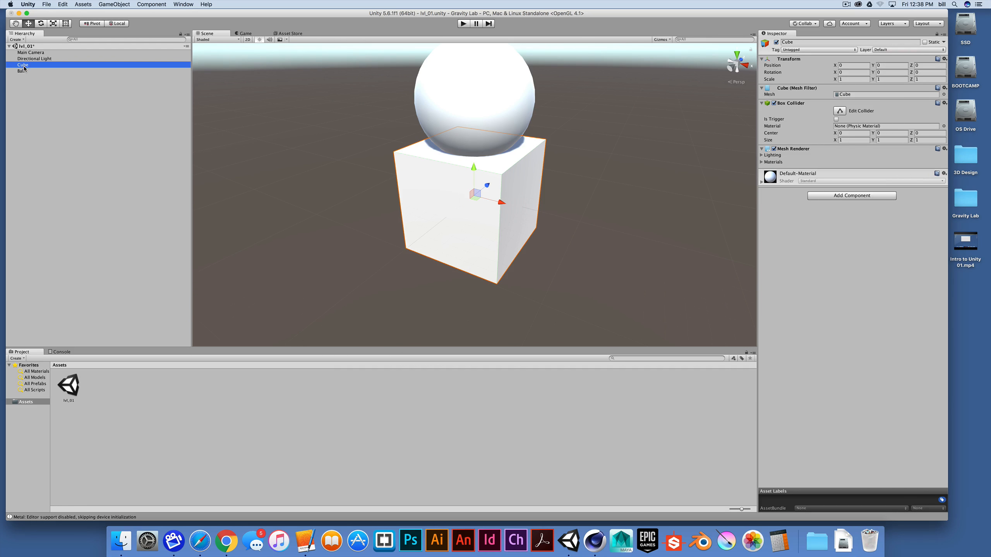
{"action": "right_click", "coordinate": [26, 67]}
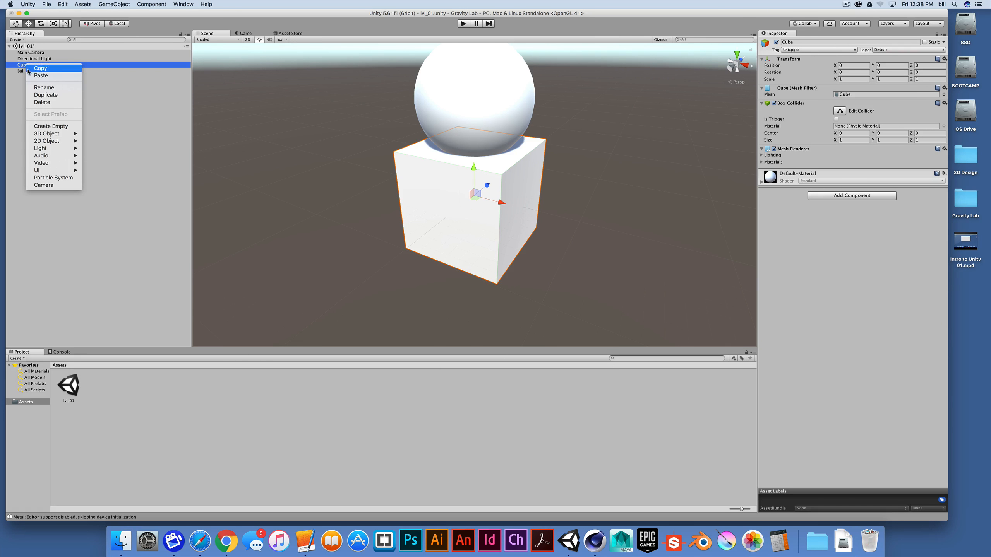
{"action": "left_click", "coordinate": [37, 87]}
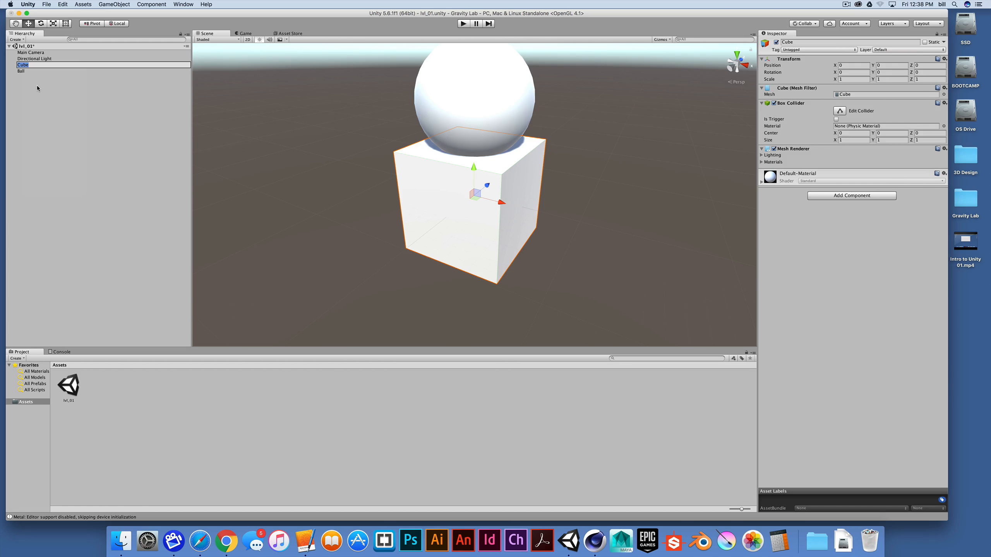
{"action": "left_click", "coordinate": [37, 88]}
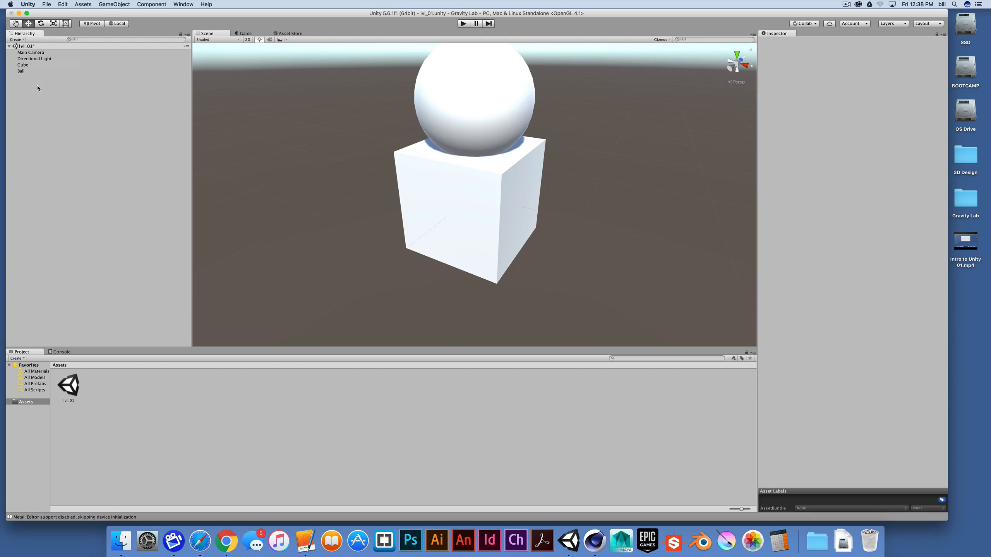
- Rename the Cube object to Floor
{"action": "left_click", "coordinate": [22, 66]}
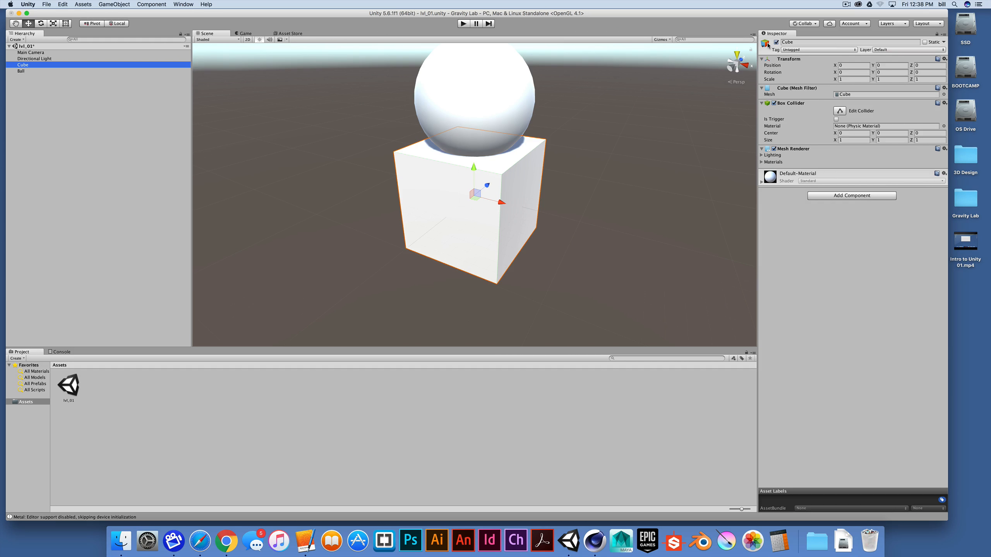
{"action": "left_click", "coordinate": [795, 42]}
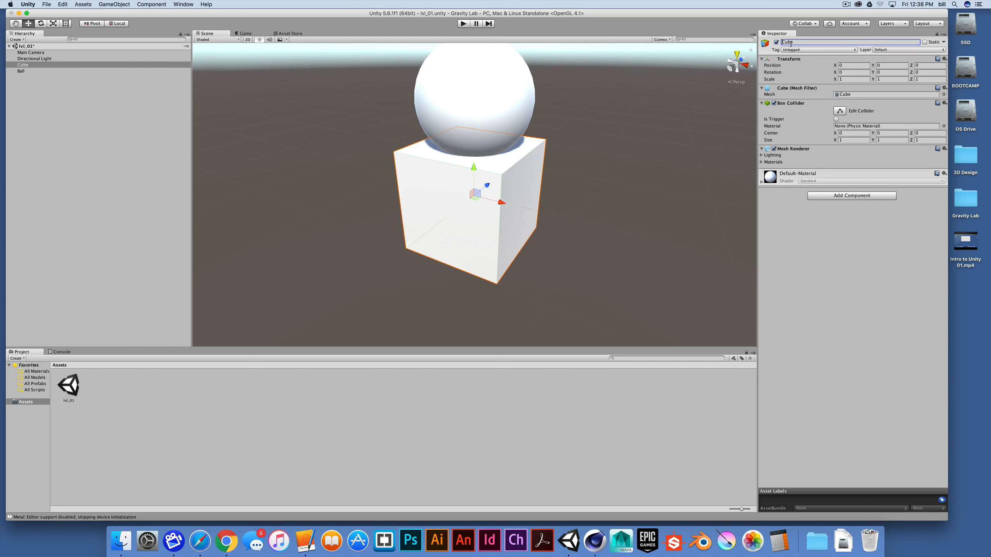
{"action": "double_click", "coordinate": [792, 42]}
{"action": "type", "text": "Floor"}
- Set the Floor object's X scale to 50
{"action": "scroll", "coordinate": [463, 157], "scroll_direction": "down", "scroll_amount": 8}
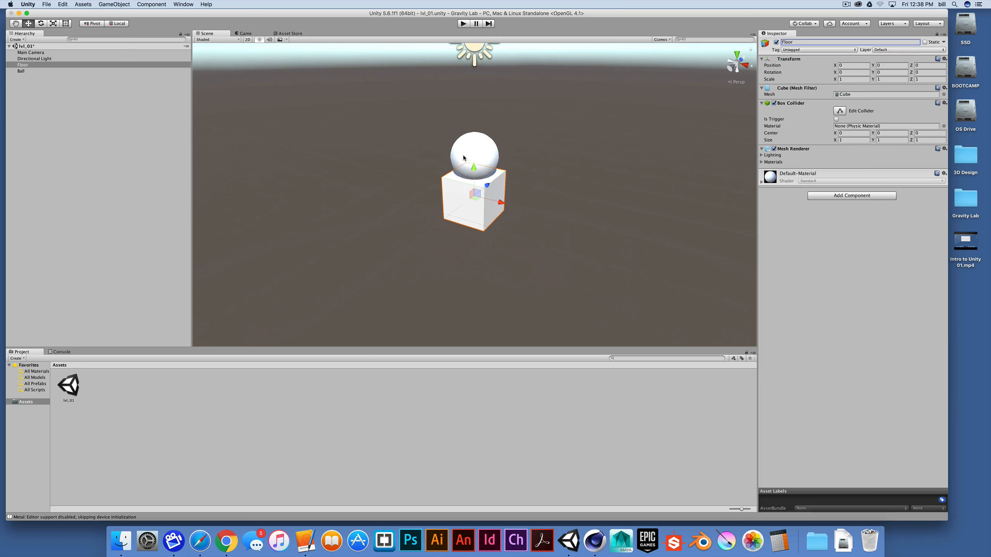
{"action": "scroll", "coordinate": [463, 157], "scroll_direction": "down", "scroll_amount": 4}
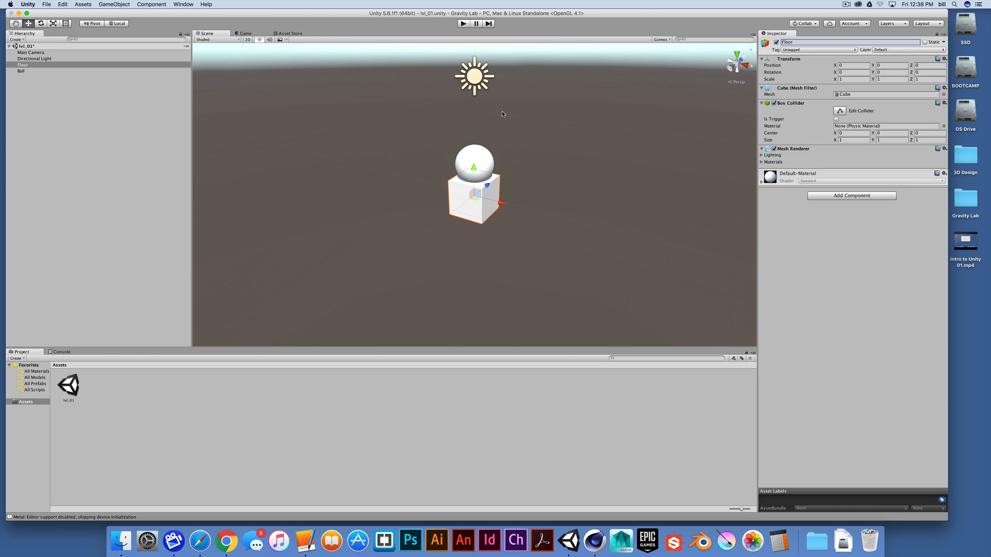
{"action": "left_click", "coordinate": [41, 65]}
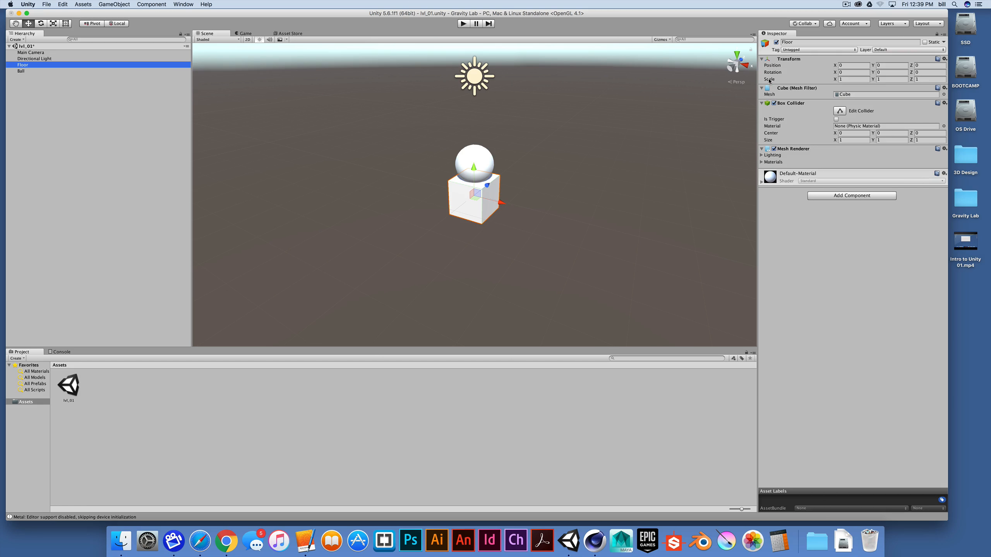
{"action": "left_click", "coordinate": [841, 80]}
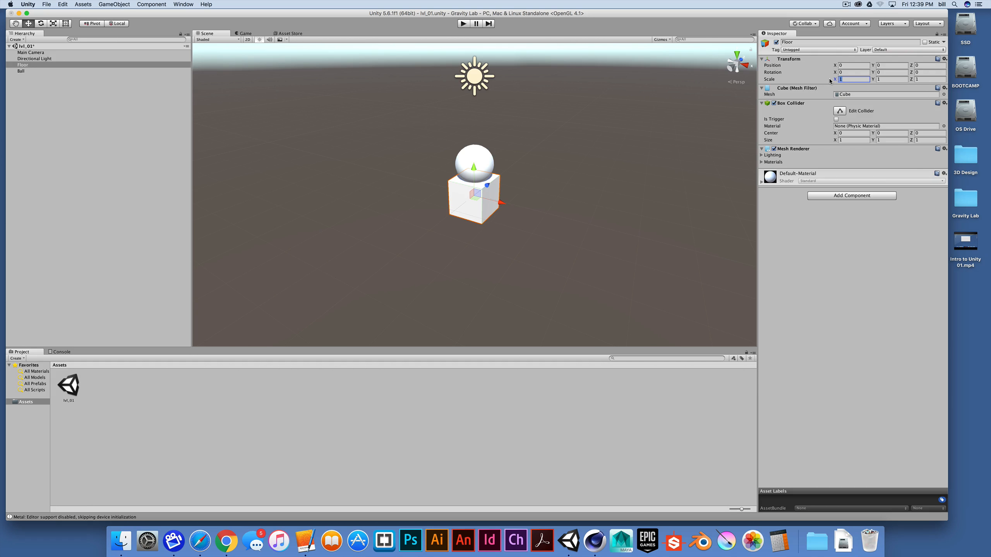
{"action": "type", "text": "50"}
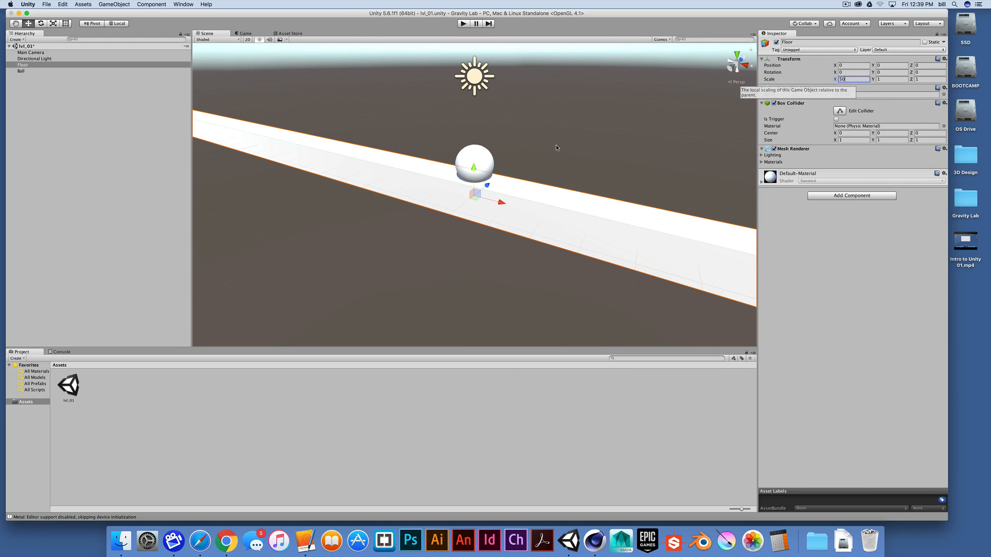
{"action": "scroll", "coordinate": [523, 159], "scroll_direction": "down", "scroll_amount": 5}
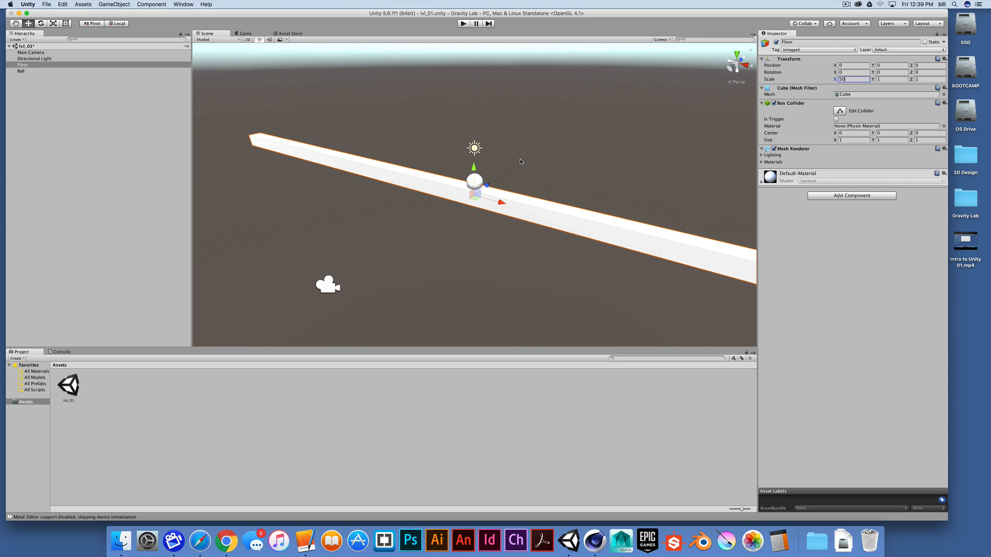
{"action": "scroll", "coordinate": [522, 163], "scroll_direction": "down", "scroll_amount": 4}
{"action": "scroll", "coordinate": [522, 164], "scroll_direction": "up", "scroll_amount": 4}
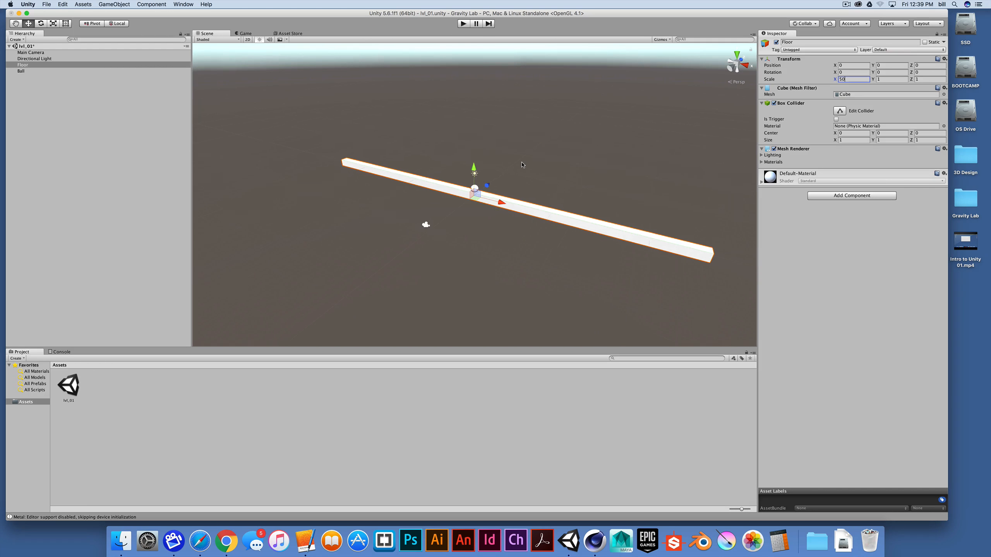
- Set the Floor object's X scale to 30 and its Z scale to 30
{"action": "left_click_drag", "start_coordinate": [850, 79], "coordinate": [815, 81]}
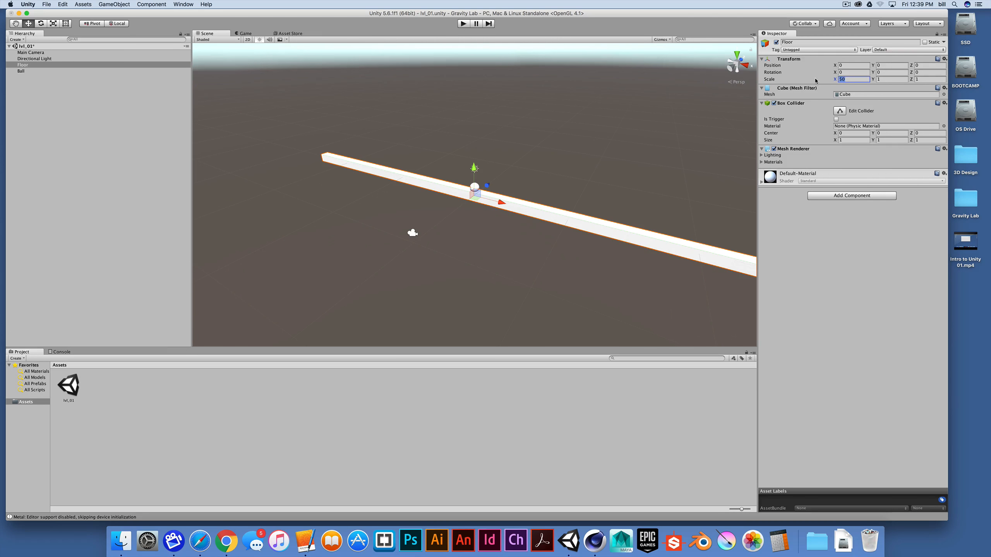
{"action": "type", "text": "30"}
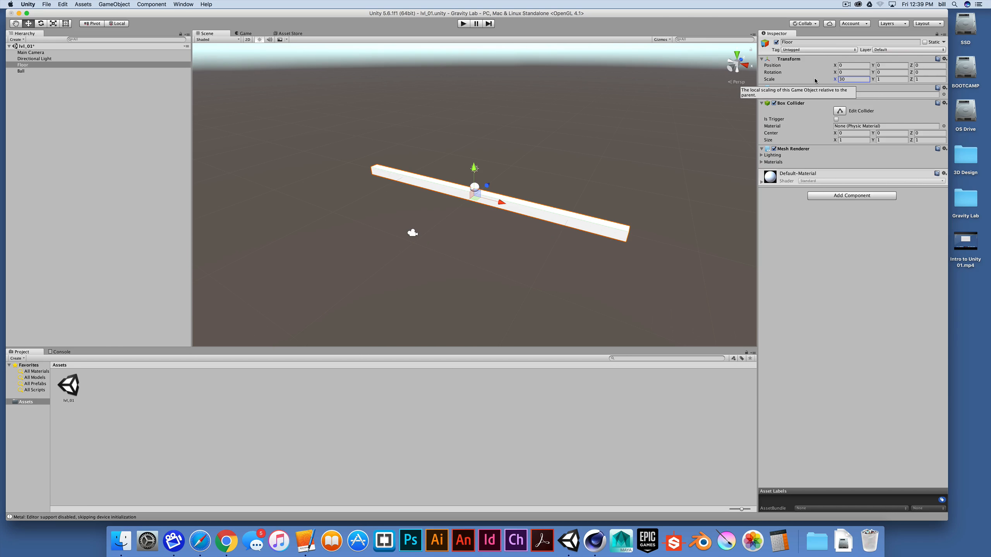
{"action": "scroll", "coordinate": [607, 174], "scroll_direction": "up", "scroll_amount": 2}
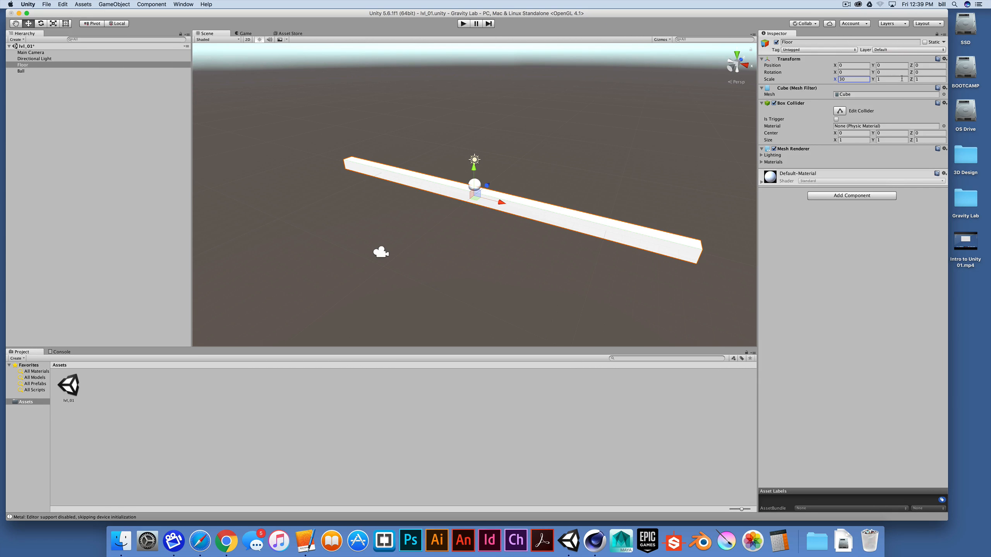
{"action": "left_click", "coordinate": [923, 80]}
{"action": "type", "text": "3"}
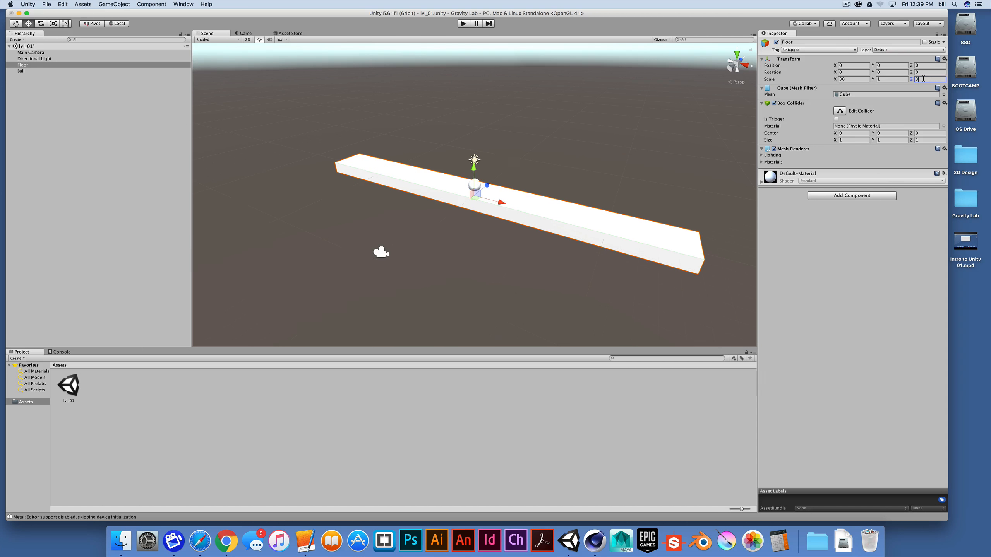
{"action": "type", "text": "0"}
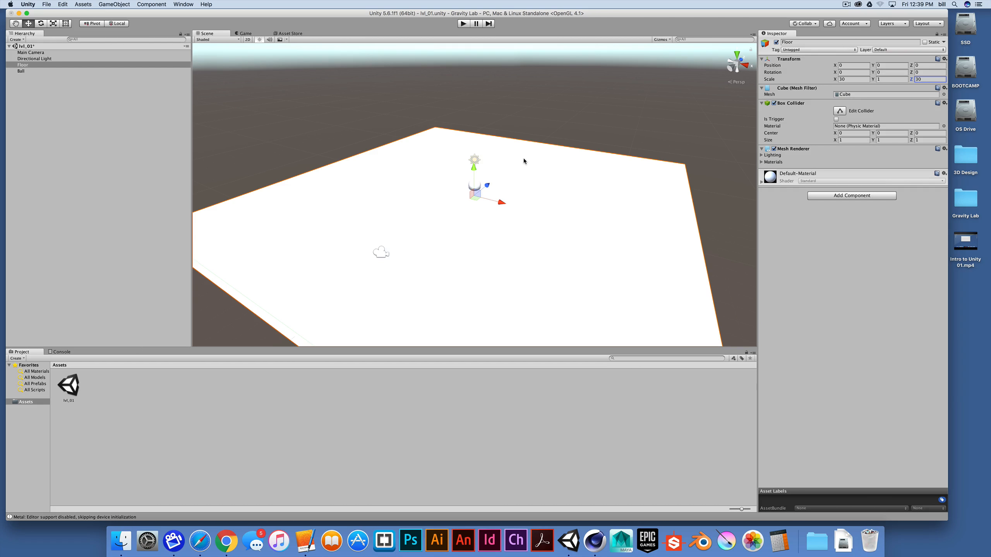
- Thin the Floor slab by setting its Y scale to 0.5
{"action": "scroll", "coordinate": [427, 186], "scroll_direction": "down", "scroll_amount": 5}
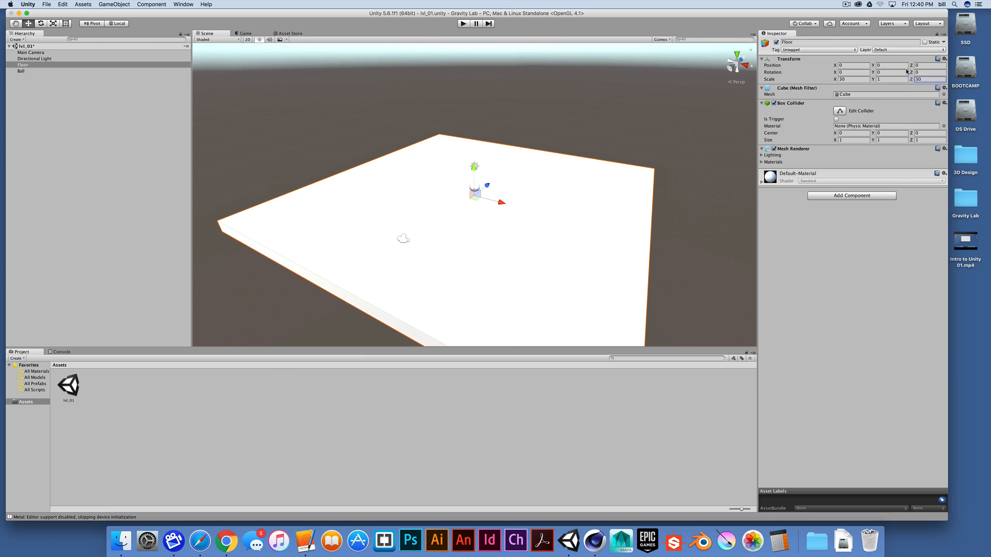
{"action": "left_click", "coordinate": [884, 80]}
{"action": "type", "text": ".5"}
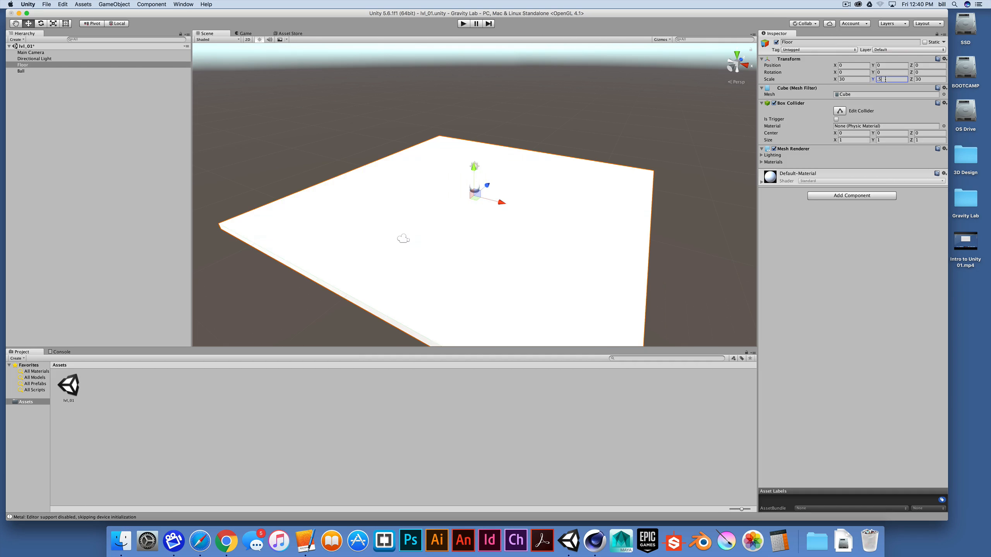
- Raise the Ball straight up above the floor to a Y position of about 5.07
{"action": "scroll", "coordinate": [554, 148], "scroll_direction": "down", "scroll_amount": 5}
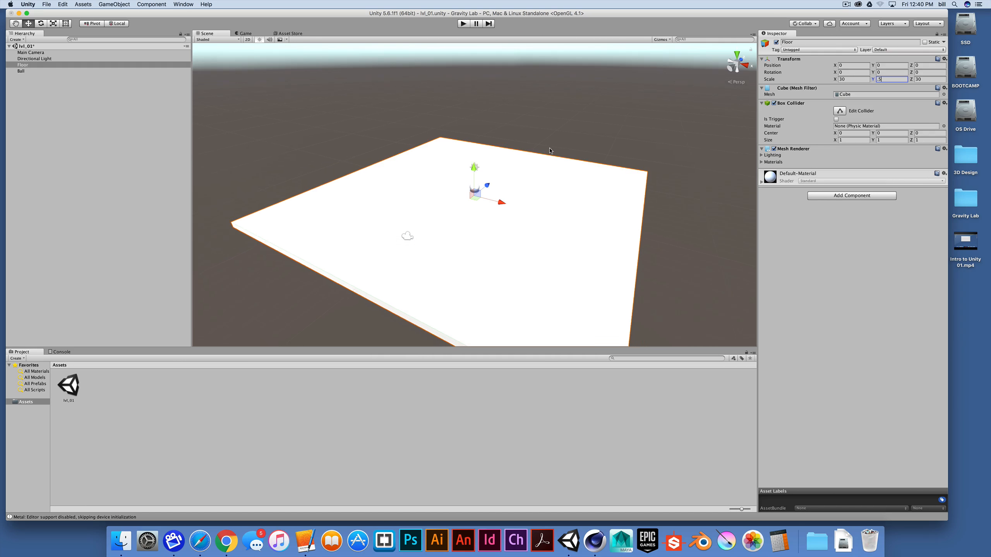
{"action": "scroll", "coordinate": [554, 148], "scroll_direction": "up", "scroll_amount": 2}
{"action": "mouse_move", "coordinate": [539, 164]}
{"action": "left_mouse_down", "text": "alt"}
{"action": "mouse_move", "coordinate": [562, 120]}
{"action": "mouse_move", "coordinate": [554, 112]}
{"action": "mouse_move", "coordinate": [537, 144]}
{"action": "mouse_move", "coordinate": [596, 118]}
{"action": "mouse_move", "coordinate": [650, 127]}
{"action": "mouse_move", "coordinate": [667, 104]}
{"action": "mouse_move", "coordinate": [650, 125]}
{"action": "mouse_move", "coordinate": [525, 161]}
{"action": "mouse_move", "coordinate": [553, 163]}
{"action": "mouse_move", "coordinate": [544, 159]}
{"action": "mouse_move", "coordinate": [537, 175]}
{"action": "left_mouse_up", "text": "alt"}
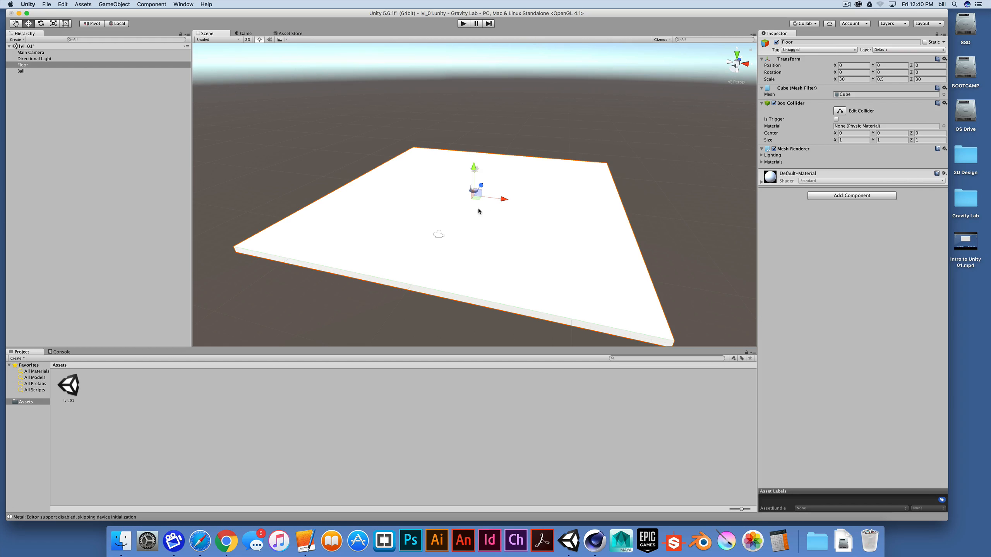
{"action": "left_click", "coordinate": [28, 72]}
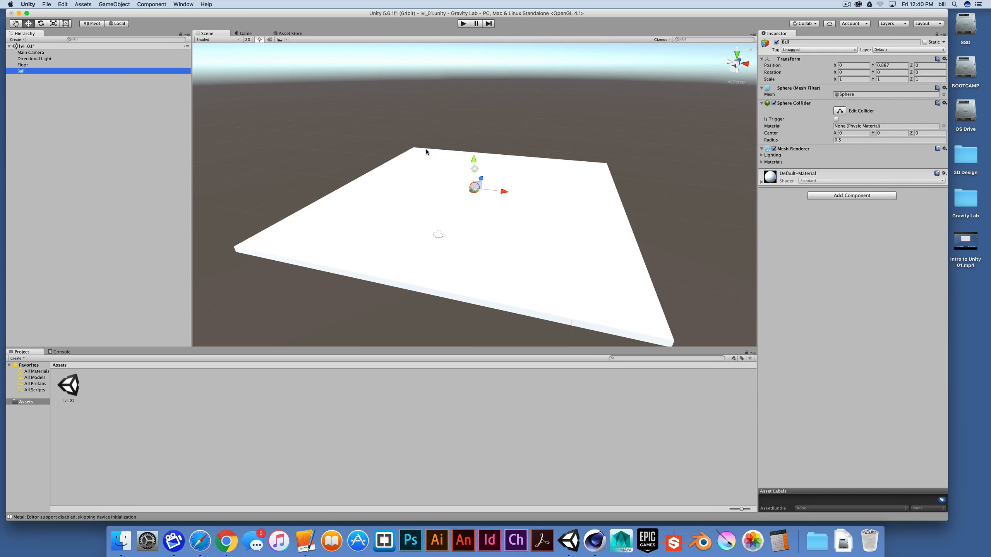
{"action": "left_click_drag", "start_coordinate": [473, 161], "coordinate": [476, 124]}
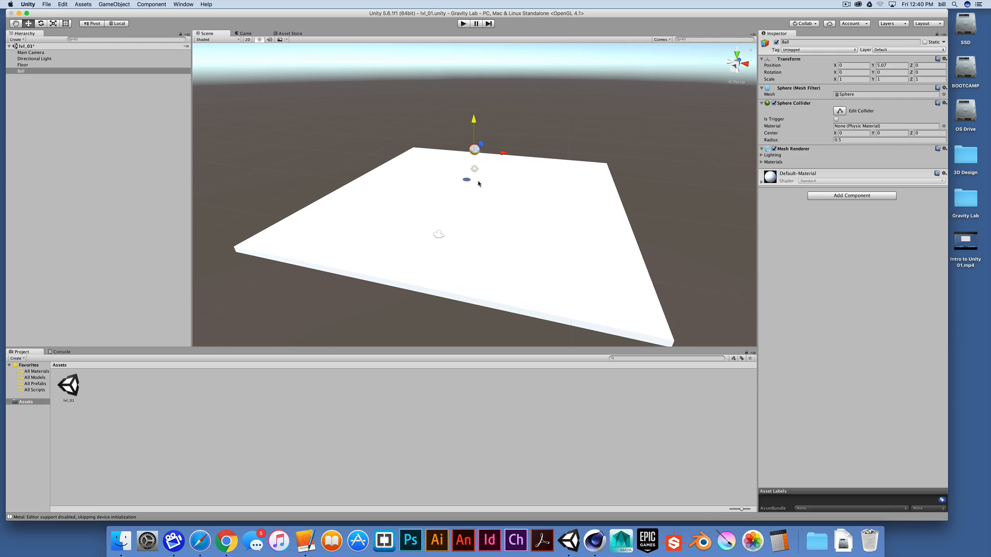
{"action": "scroll", "coordinate": [495, 181], "scroll_direction": "up", "scroll_amount": 5}
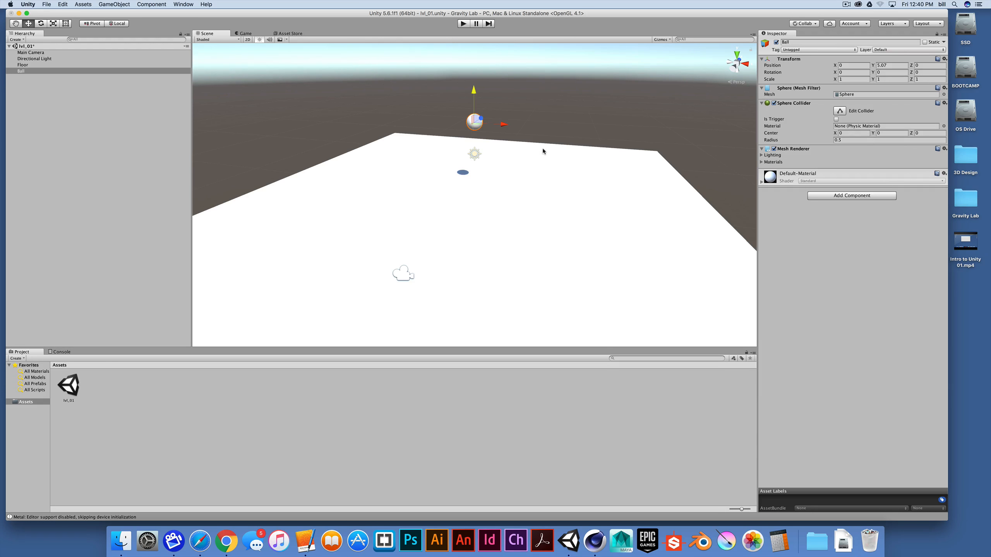
- Lower the Ball in stages until it sinks partly into the Floor, at a Y position of about 0.45
{"action": "left_click_drag", "start_coordinate": [473, 93], "coordinate": [467, 157]}
{"action": "scroll", "coordinate": [466, 157], "scroll_direction": "up", "scroll_amount": 5}
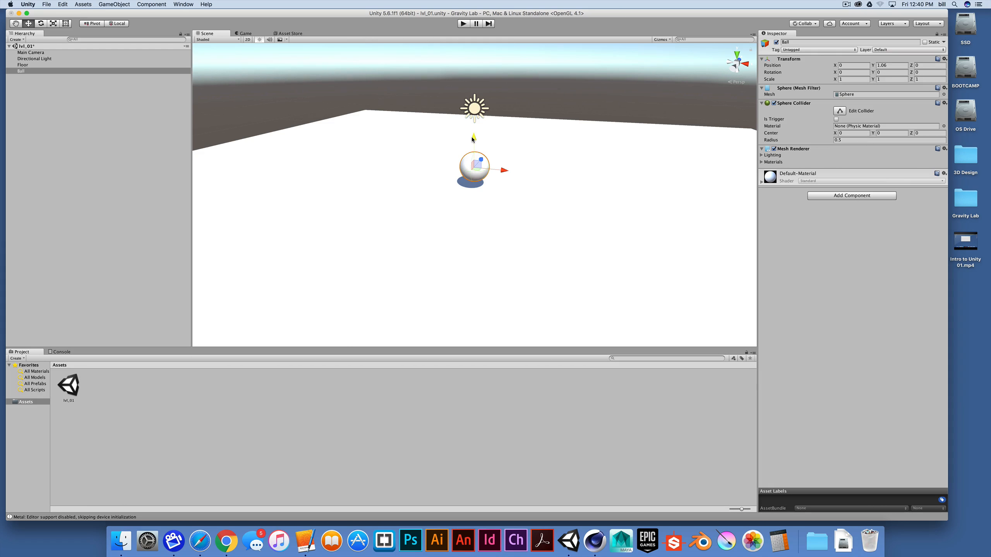
{"action": "left_click_drag", "start_coordinate": [472, 138], "coordinate": [473, 142]}
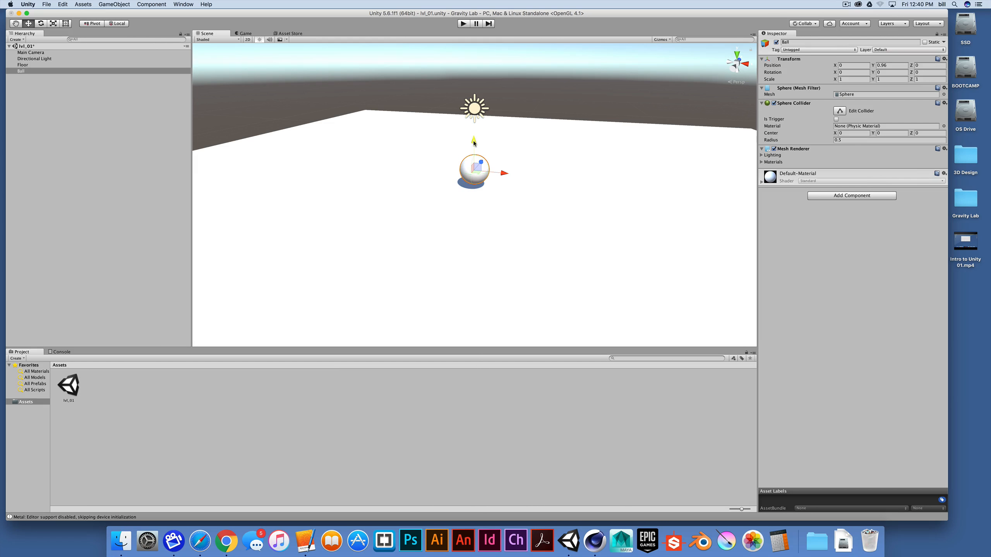
{"action": "left_click_drag", "start_coordinate": [474, 143], "coordinate": [471, 147]}
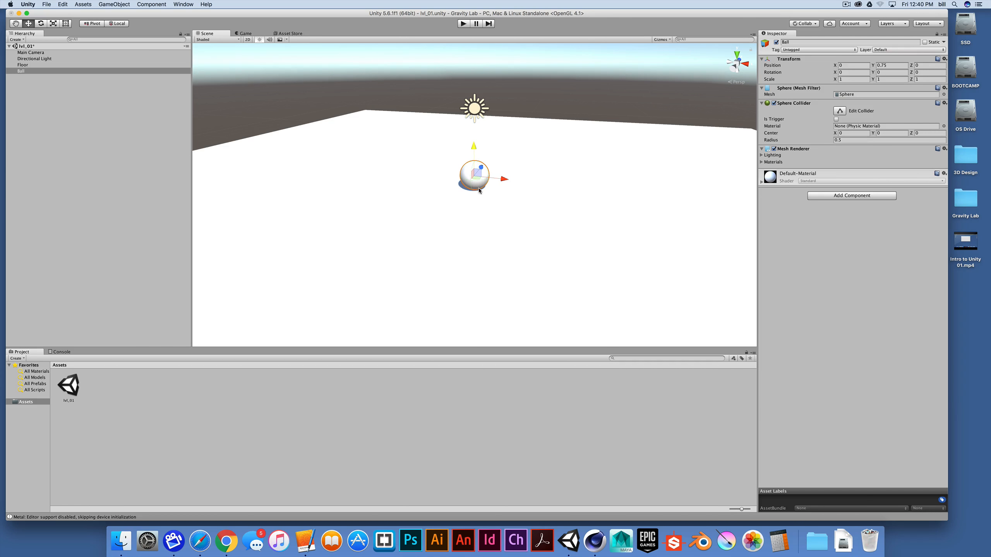
{"action": "scroll", "coordinate": [478, 190], "scroll_direction": "up", "scroll_amount": 5}
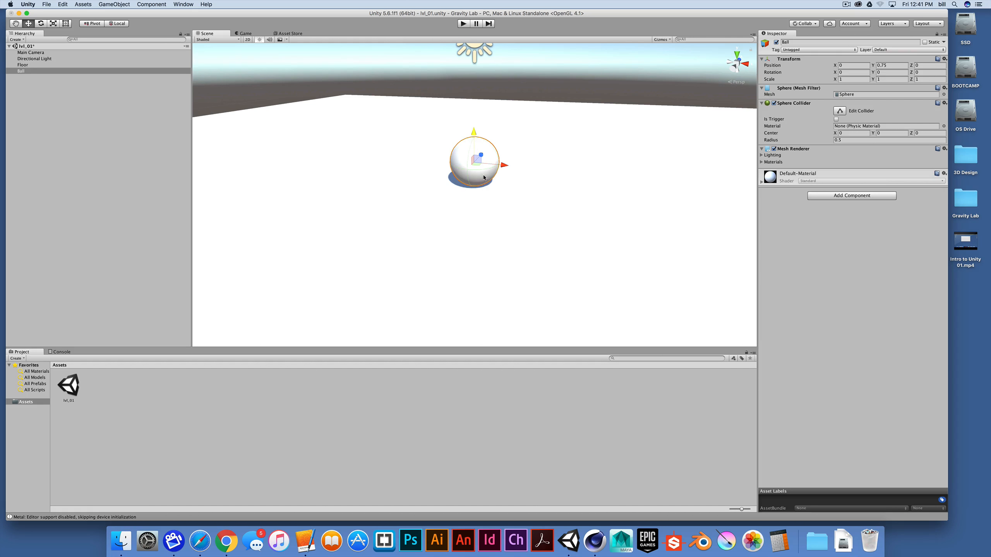
{"action": "left_click_drag", "start_coordinate": [473, 132], "coordinate": [472, 126]}
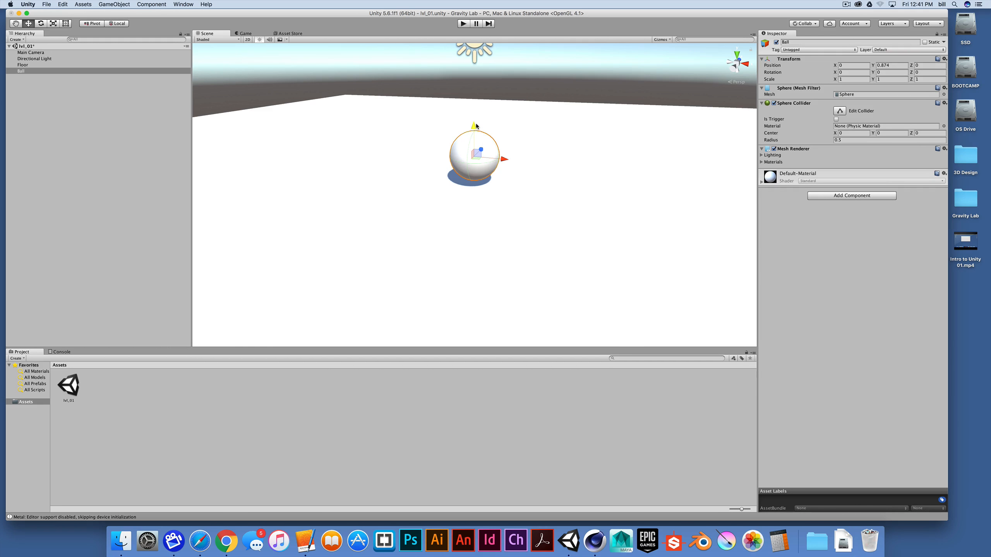
{"action": "left_click_drag", "start_coordinate": [476, 126], "coordinate": [474, 143]}
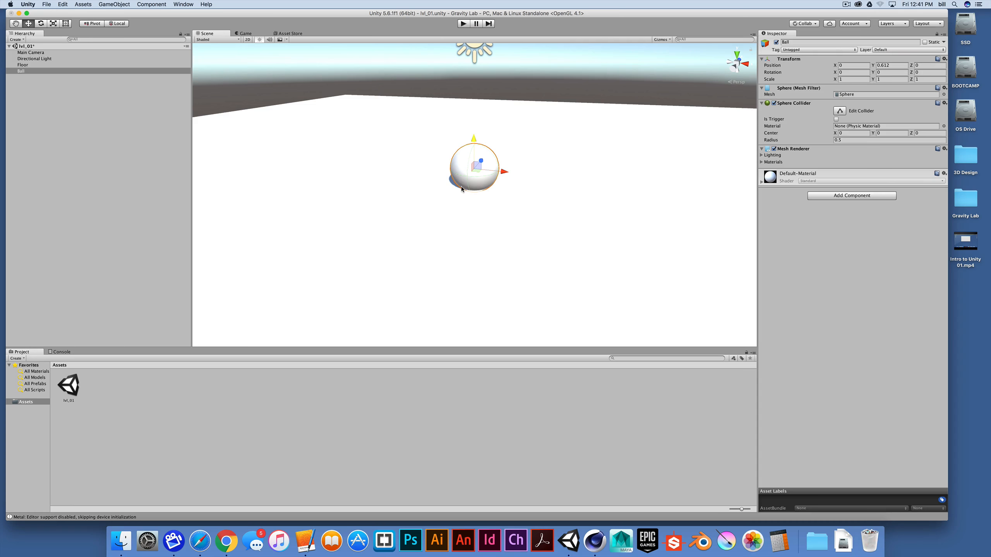
{"action": "left_click_drag", "start_coordinate": [471, 145], "coordinate": [474, 152]}
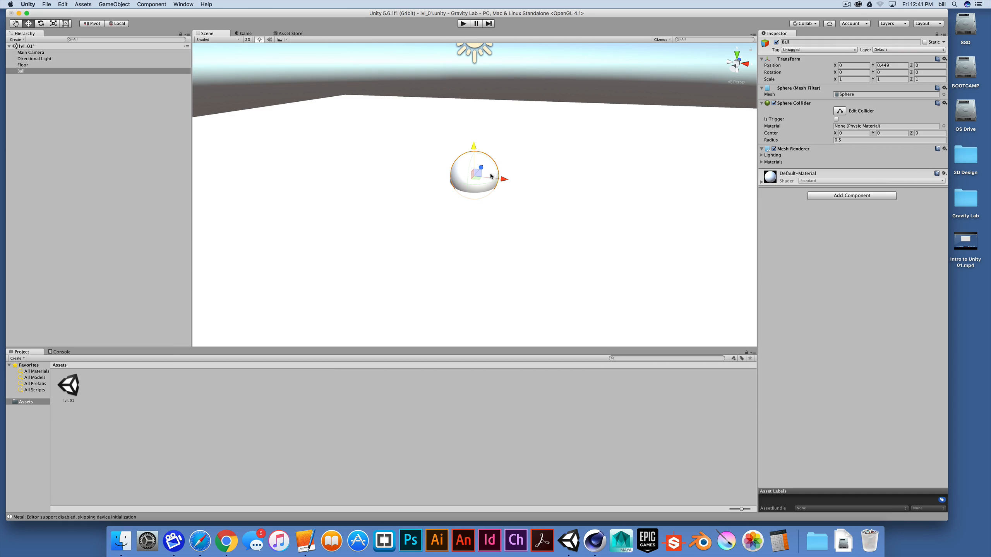
{"action": "scroll", "coordinate": [488, 175], "scroll_direction": "up", "scroll_amount": 3}
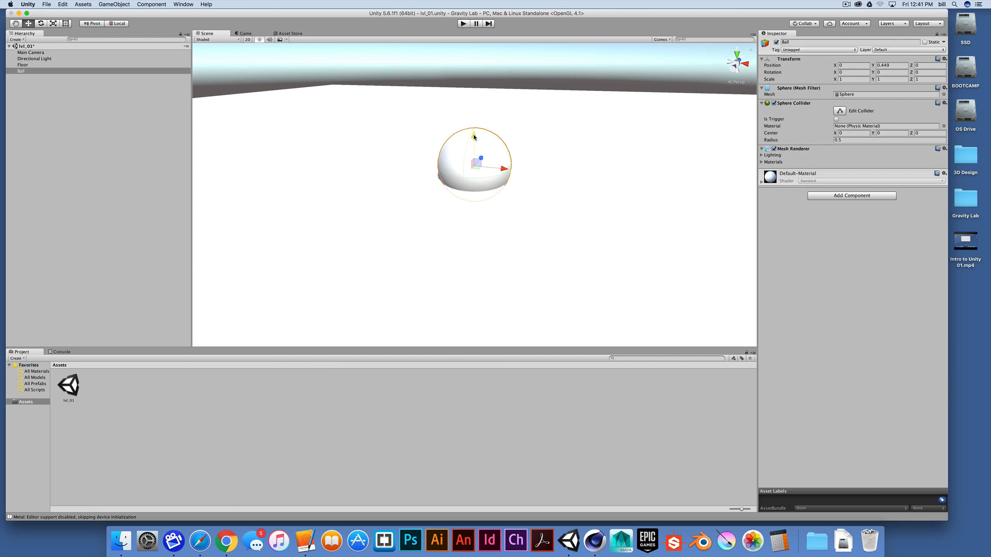
- Raise the Ball straight up above the Floor to a Y position of about 2.89
{"action": "left_click_drag", "start_coordinate": [473, 135], "coordinate": [467, 79]}
{"action": "scroll", "coordinate": [484, 157], "scroll_direction": "up", "scroll_amount": 3}
{"action": "scroll", "coordinate": [484, 158], "scroll_direction": "down", "scroll_amount": 5}
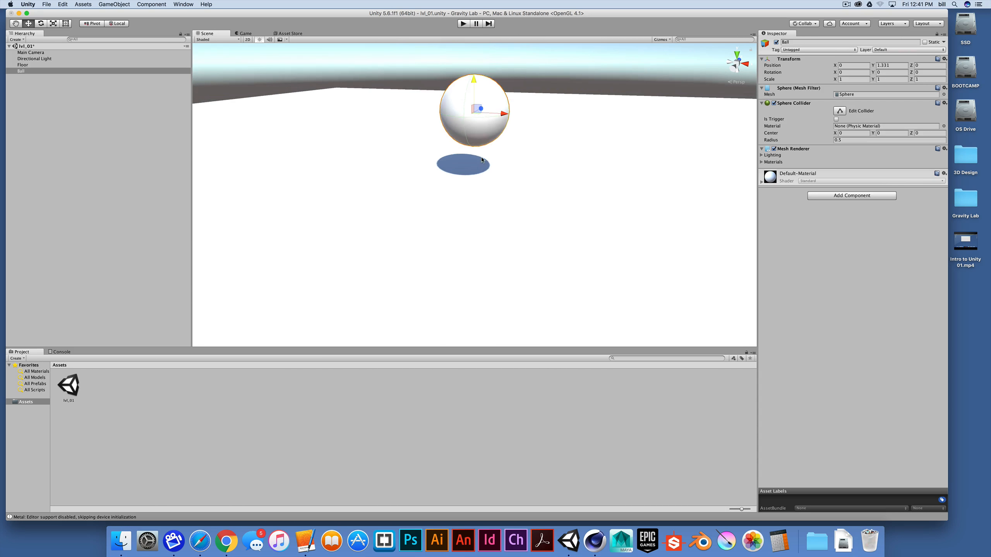
{"action": "left_click_drag", "start_coordinate": [472, 119], "coordinate": [473, 49]}
{"action": "scroll", "coordinate": [473, 140], "scroll_direction": "down", "scroll_amount": 3}
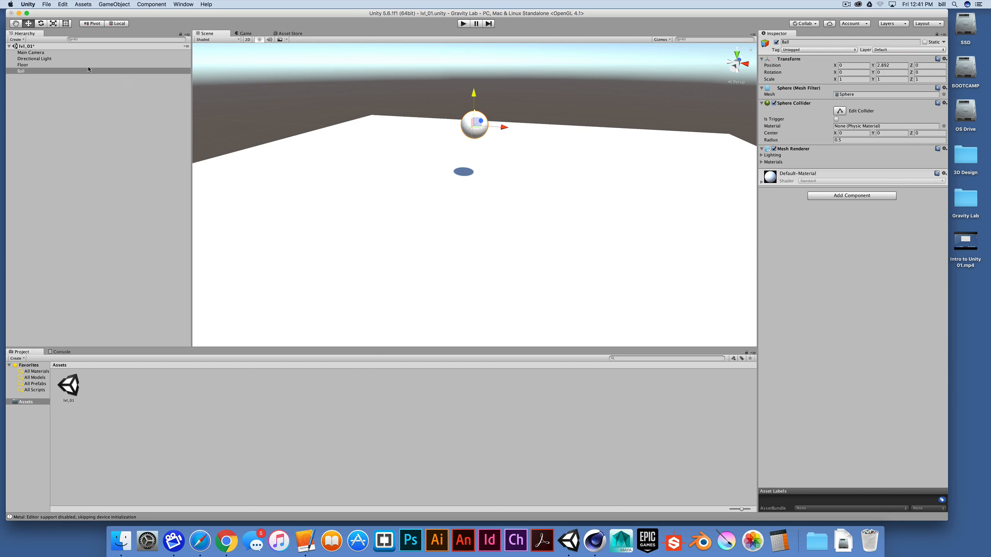
- Examine the transform and component settings of the Floor, followed by those of the Ball
{"action": "left_click", "coordinate": [31, 64]}
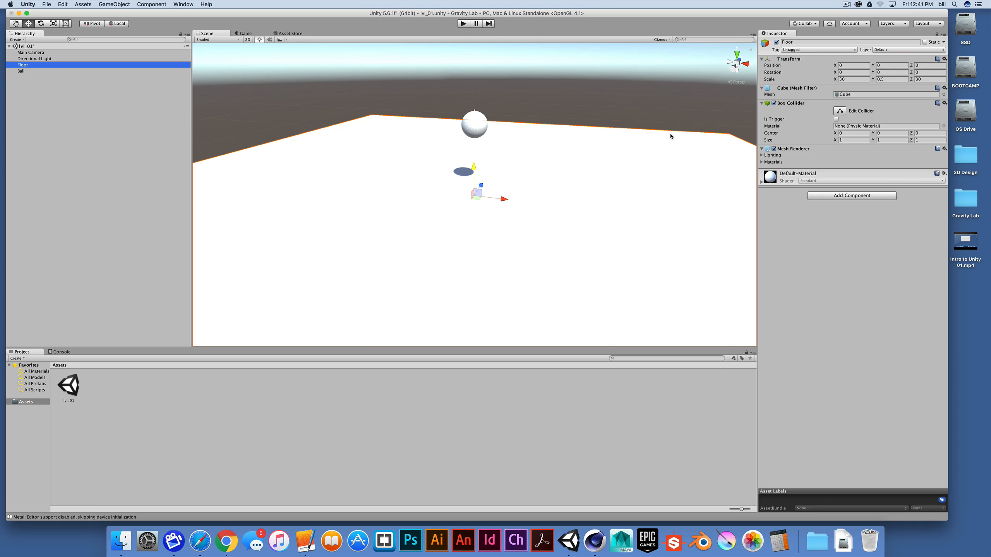
{"action": "left_click", "coordinate": [18, 71]}
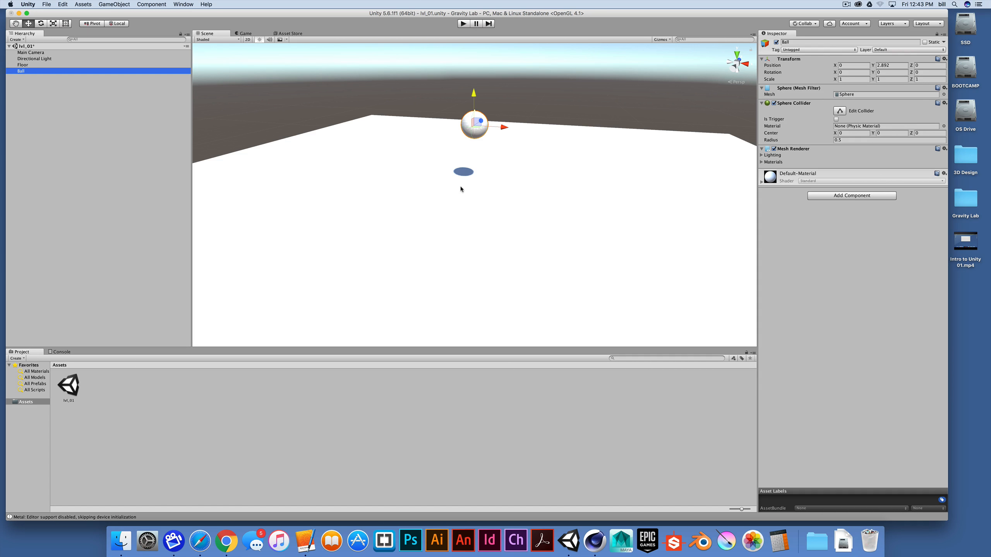
{"action": "scroll", "coordinate": [460, 178], "scroll_direction": "down", "scroll_amount": 3}
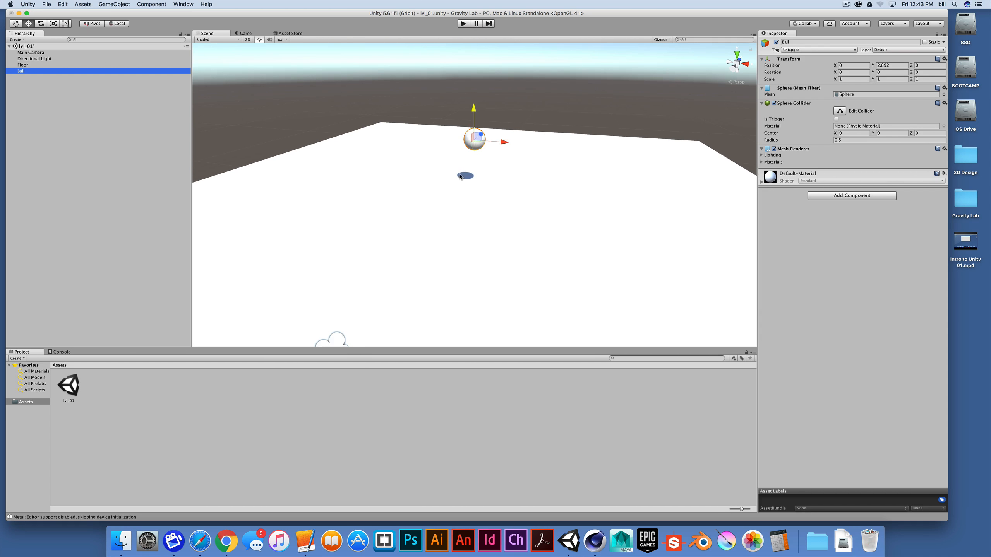
{"action": "scroll", "coordinate": [460, 177], "scroll_direction": "down", "scroll_amount": 3}
{"action": "scroll", "coordinate": [463, 190], "scroll_direction": "up", "scroll_amount": 1}
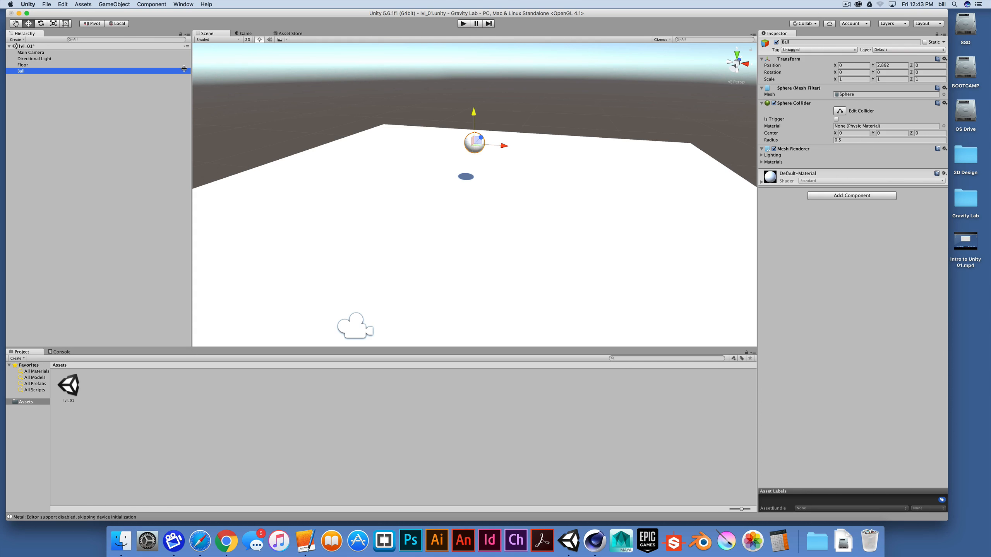
- Add a 3D cube and move it beside the Ball, to about X 3.92 and Y 1.65
{"action": "left_click", "coordinate": [112, 3]}
{"action": "mouse_move", "coordinate": [164, 28]}
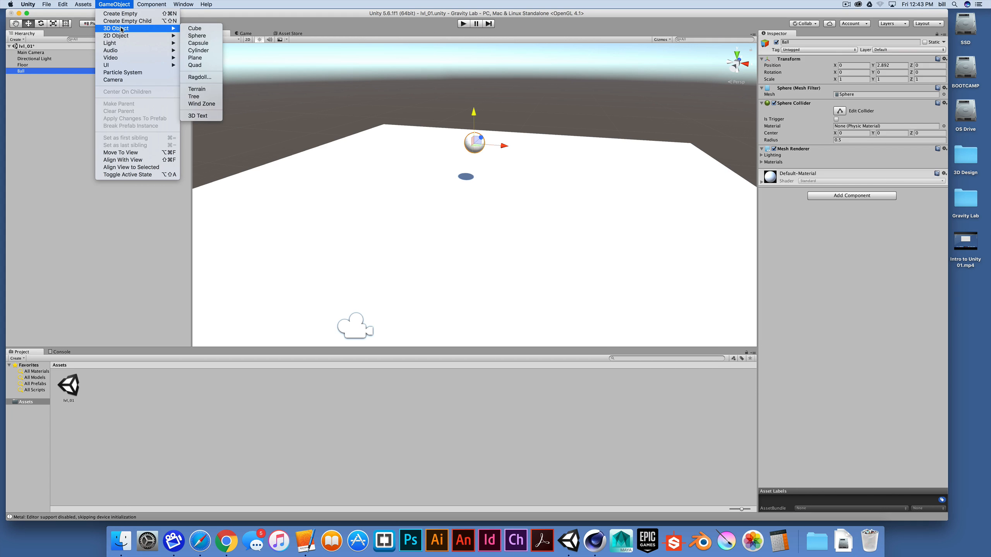
{"action": "left_click", "coordinate": [194, 28]}
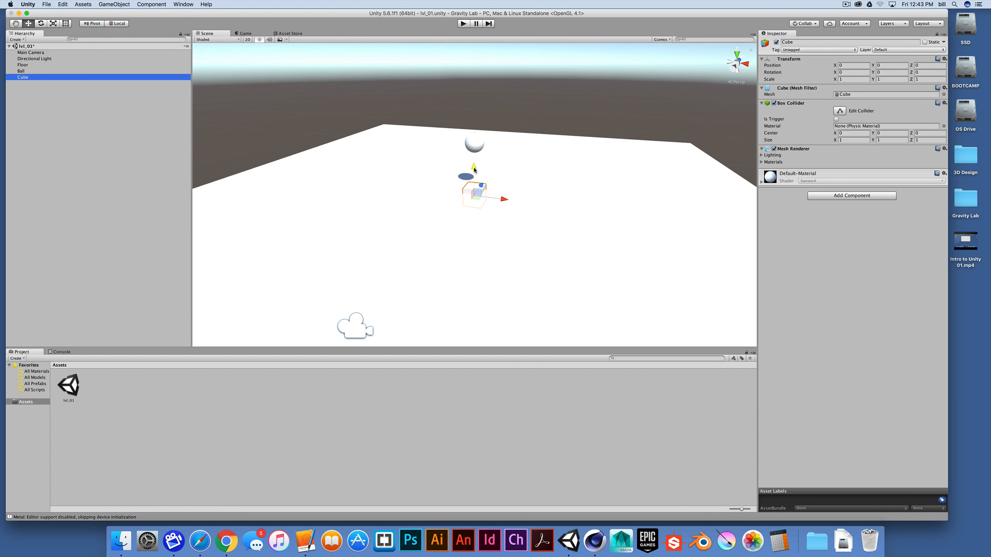
{"action": "left_click_drag", "start_coordinate": [501, 172], "coordinate": [574, 178]}
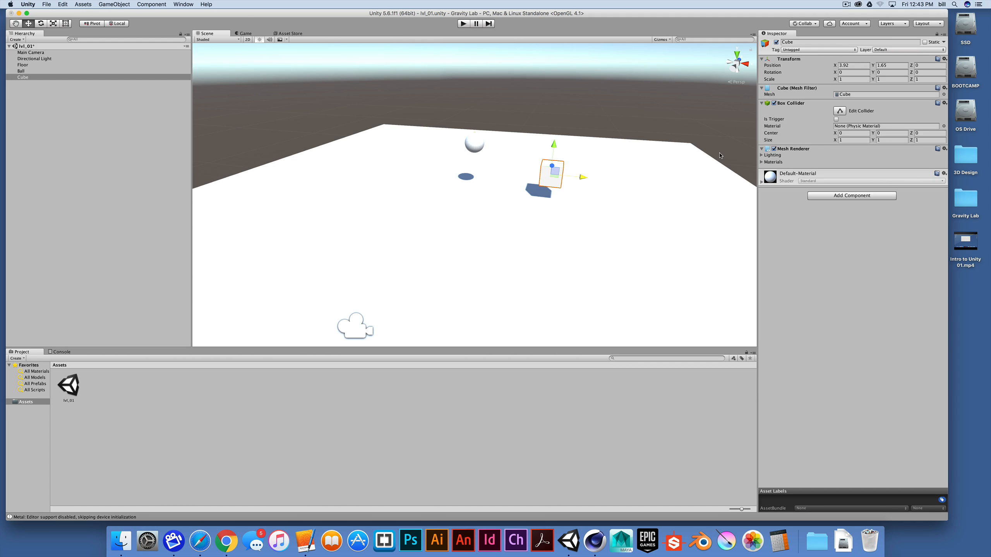
- Set the Cube's Y scale to 2 and lower it to a Y position of about 1.45
{"action": "left_click", "coordinate": [876, 79]}
{"action": "type", "text": "2"}
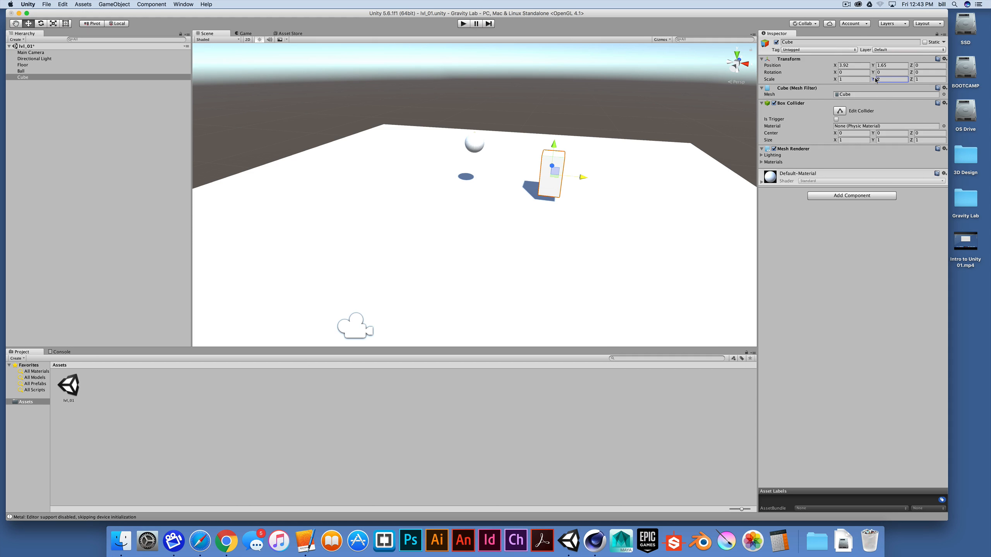
{"action": "left_click_drag", "start_coordinate": [554, 145], "coordinate": [555, 149]}
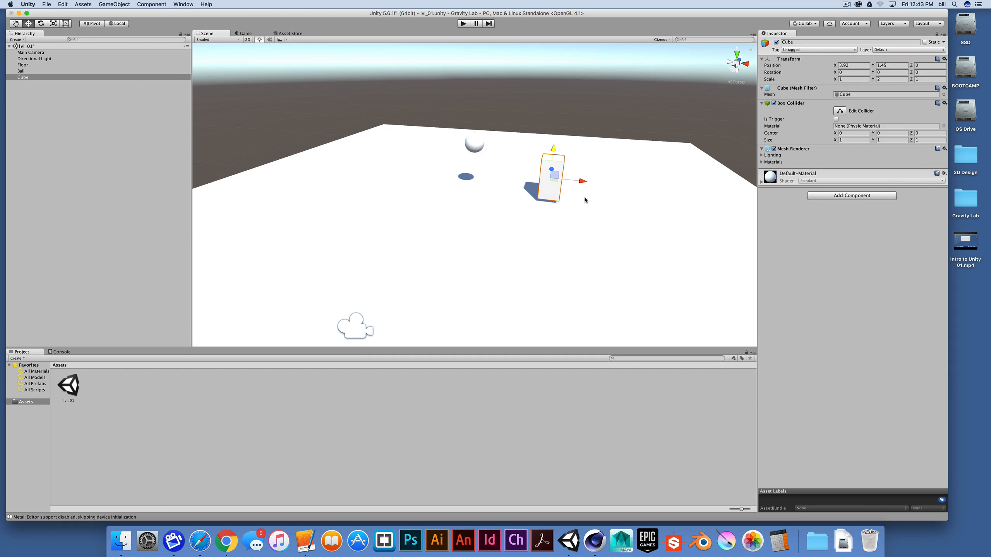
- Move the Cube along the X axis away from the Ball, to an X position of about 9.24
{"action": "left_click_drag", "start_coordinate": [570, 195], "coordinate": [406, 182], "text": "alt"}
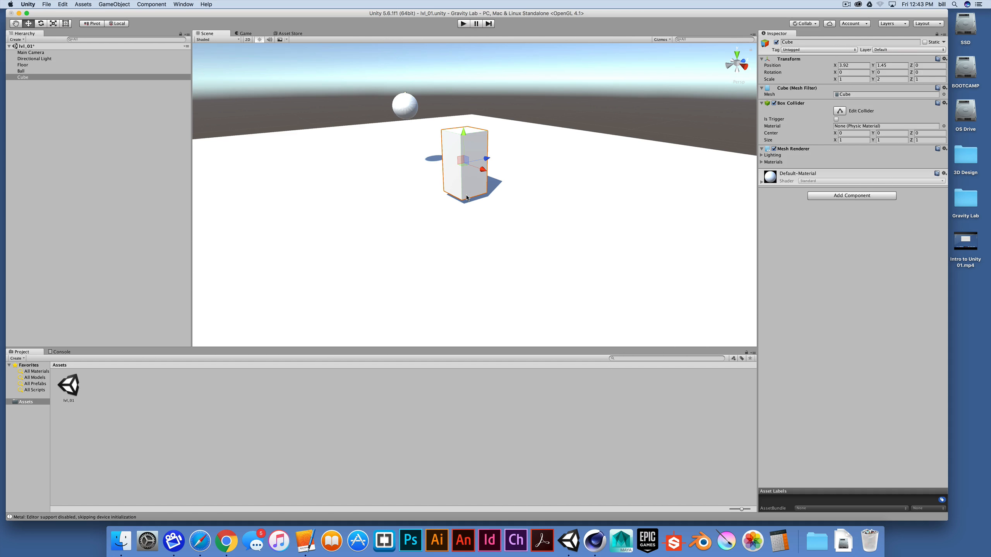
{"action": "left_click_drag", "start_coordinate": [466, 198], "coordinate": [485, 168], "text": "alt"}
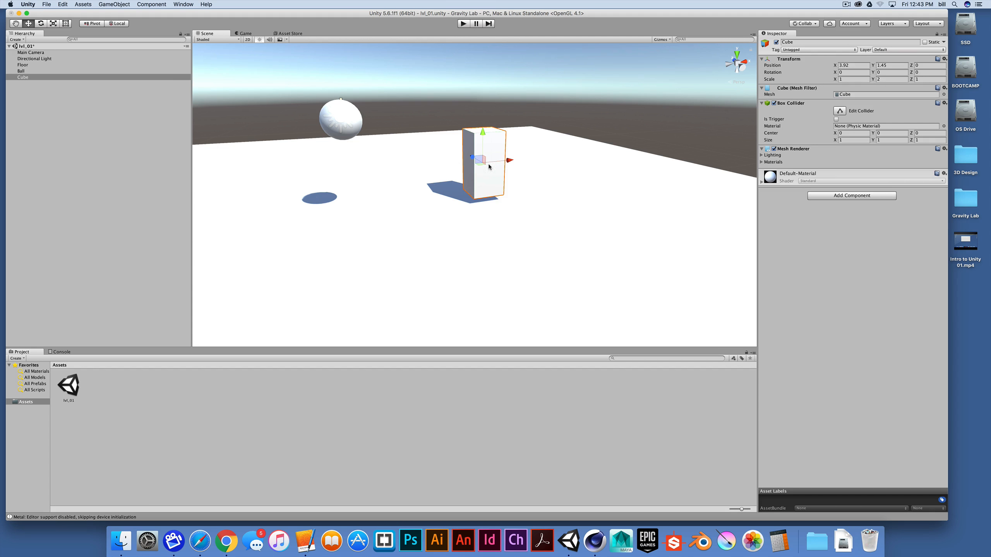
{"action": "scroll", "coordinate": [486, 162], "scroll_direction": "up", "scroll_amount": 4}
{"action": "scroll", "coordinate": [484, 163], "scroll_direction": "down", "scroll_amount": 8}
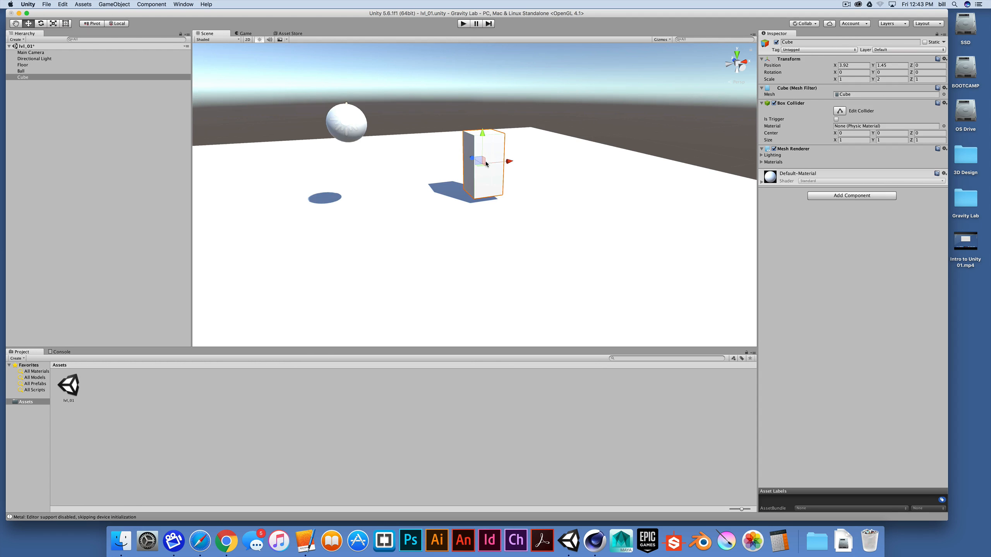
{"action": "scroll", "coordinate": [483, 164], "scroll_direction": "down", "scroll_amount": 3}
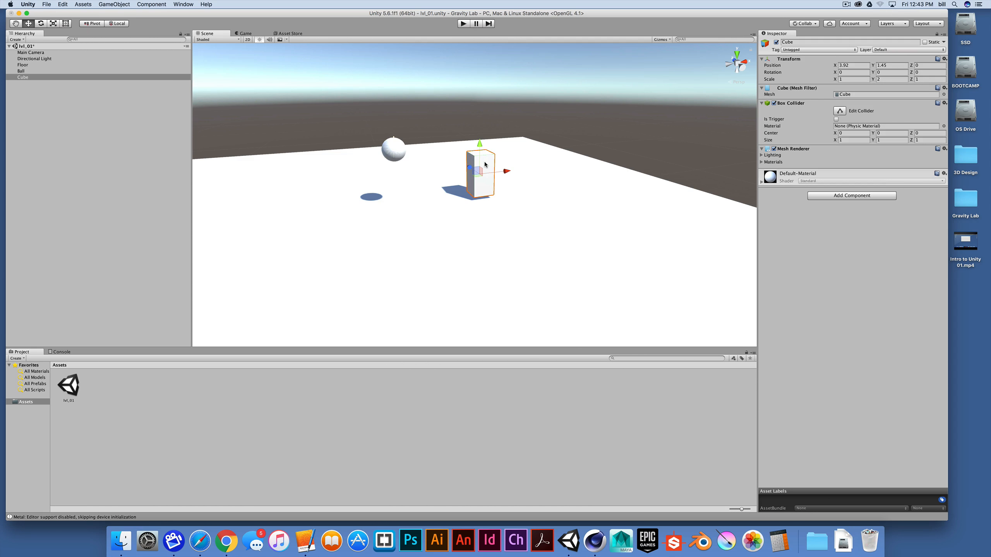
{"action": "scroll", "coordinate": [484, 166], "scroll_direction": "down", "scroll_amount": 5}
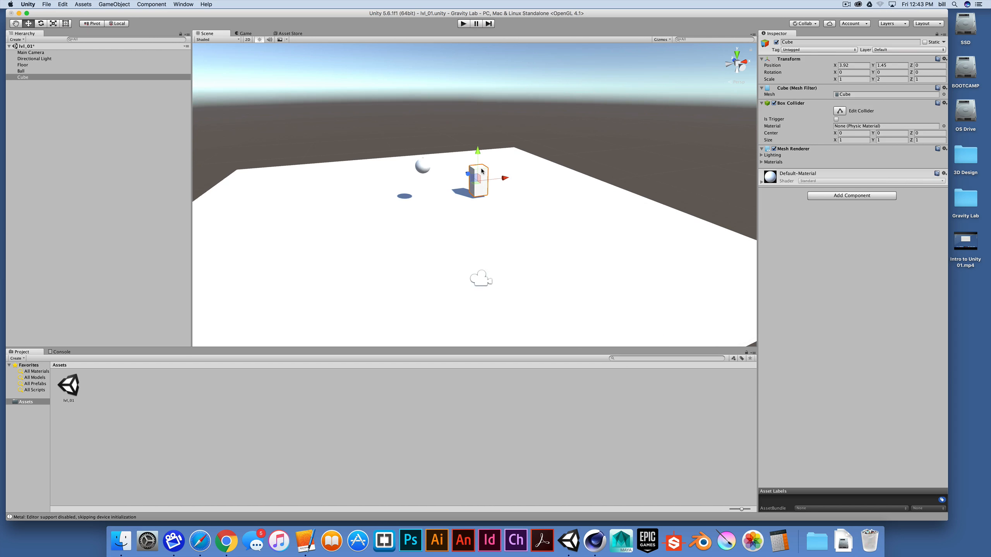
{"action": "scroll", "coordinate": [483, 172], "scroll_direction": "up", "scroll_amount": 1}
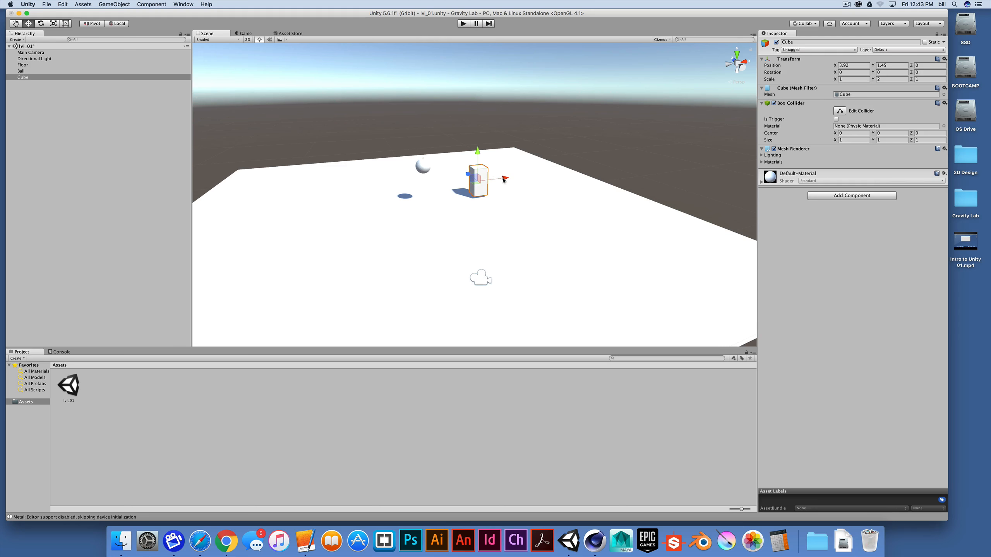
{"action": "left_click_drag", "start_coordinate": [504, 180], "coordinate": [564, 175]}
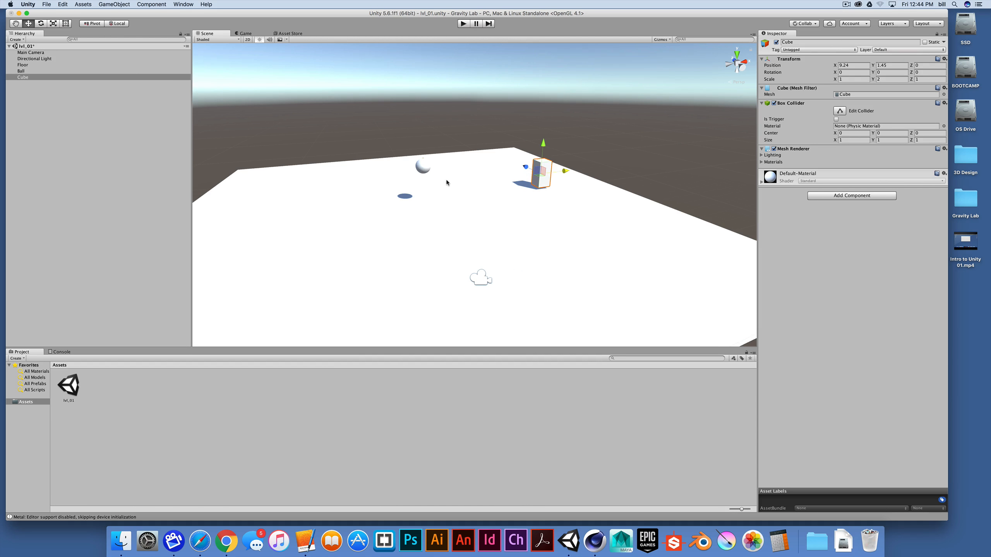
{"action": "scroll", "coordinate": [435, 187], "scroll_direction": "up", "scroll_amount": 1}
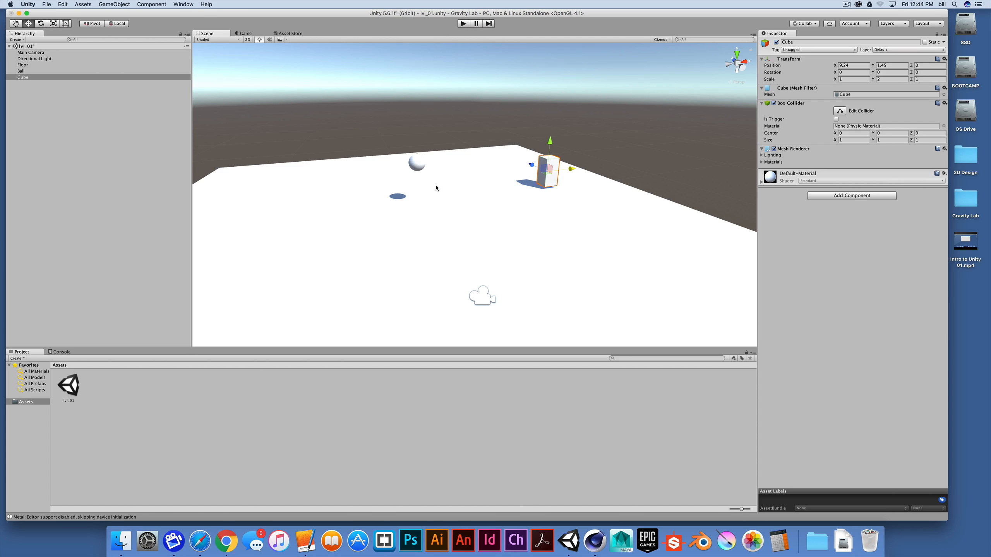
{"action": "scroll", "coordinate": [434, 189], "scroll_direction": "up", "scroll_amount": 2}
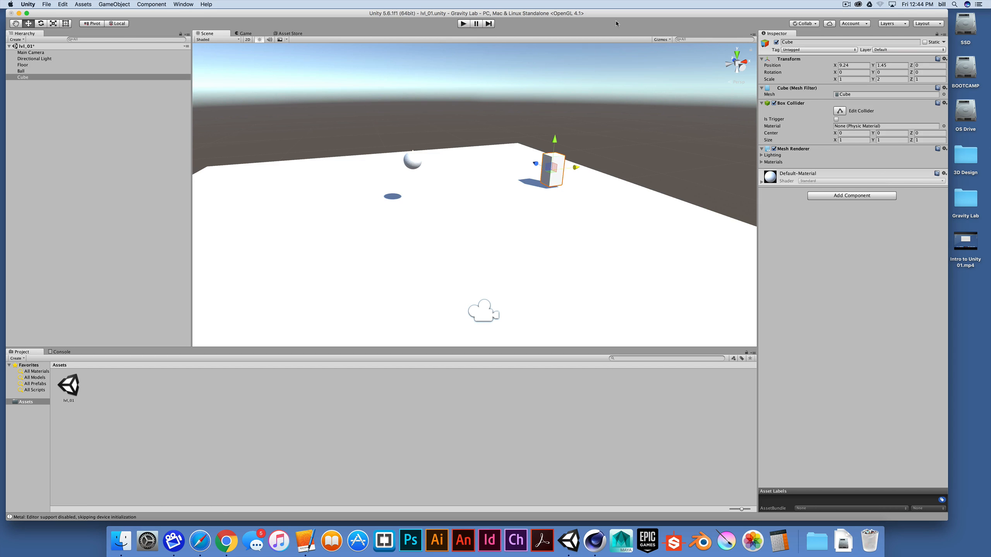
{"action": "left_click", "coordinate": [845, 4]}
{"action": "left_click", "coordinate": [857, 27]}
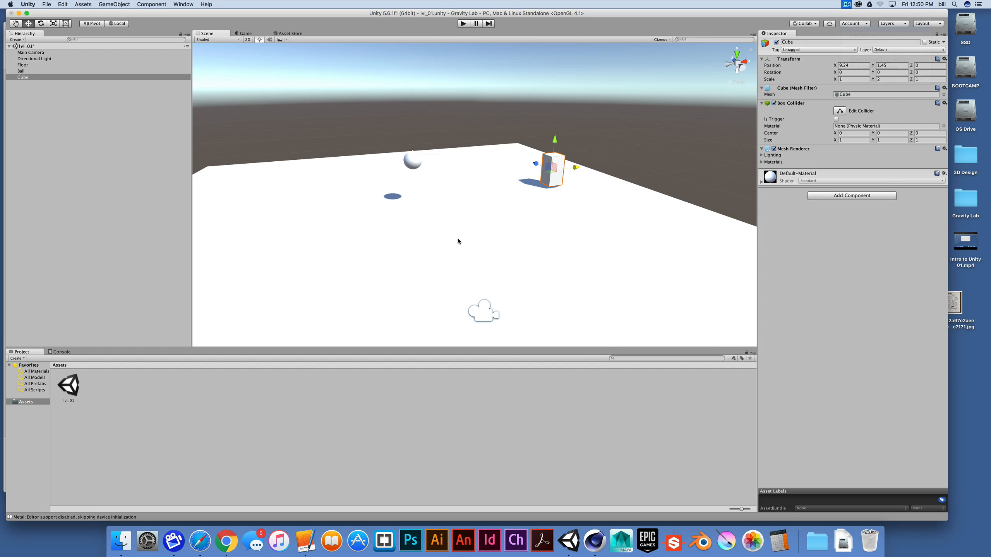
{"action": "left_click_drag", "start_coordinate": [435, 203], "coordinate": [464, 227], "text": "alt"}
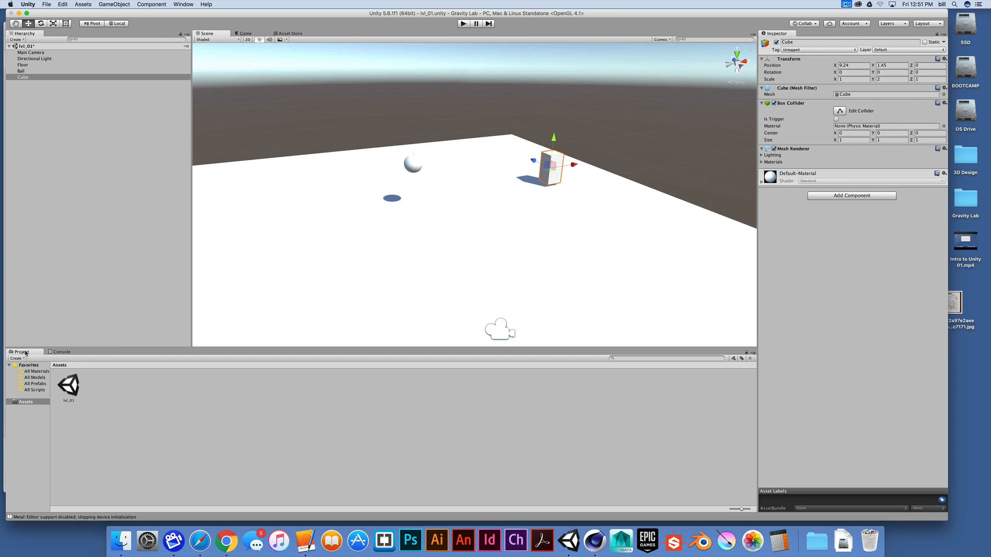
- Create a folder named Materials inside Assets and widen the project's folder tree
{"action": "left_click", "coordinate": [19, 404]}
{"action": "right_click", "coordinate": [122, 388]}
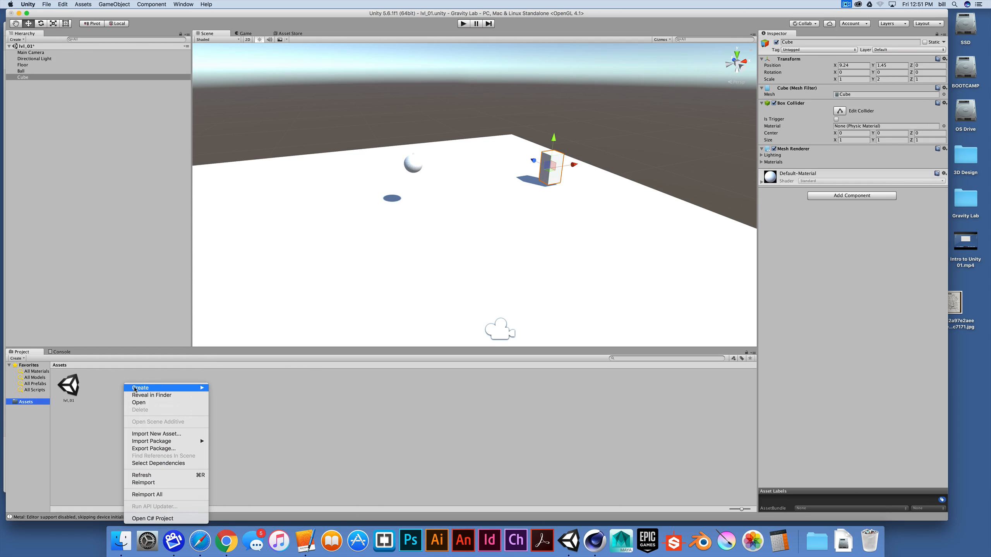
{"action": "mouse_move", "coordinate": [136, 389]}
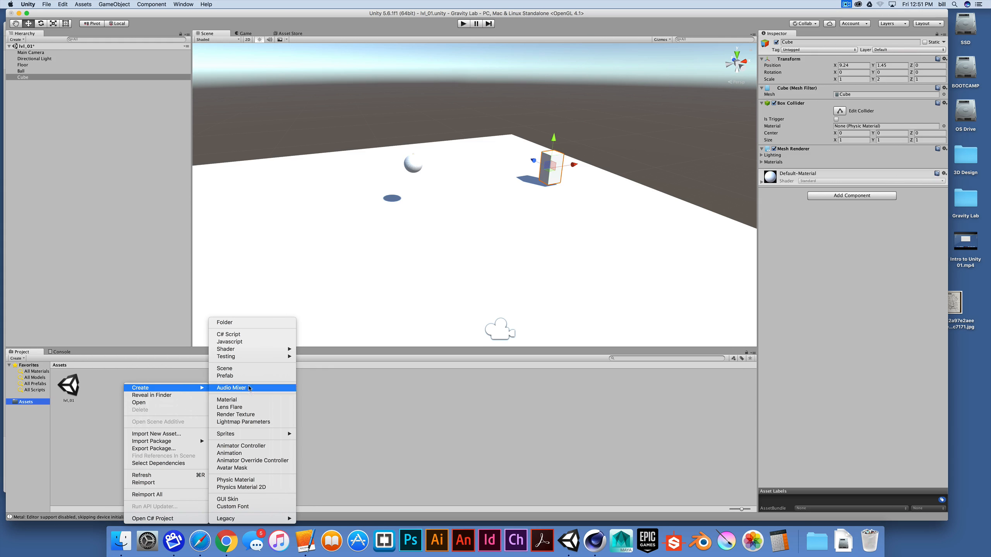
{"action": "left_click", "coordinate": [225, 322]}
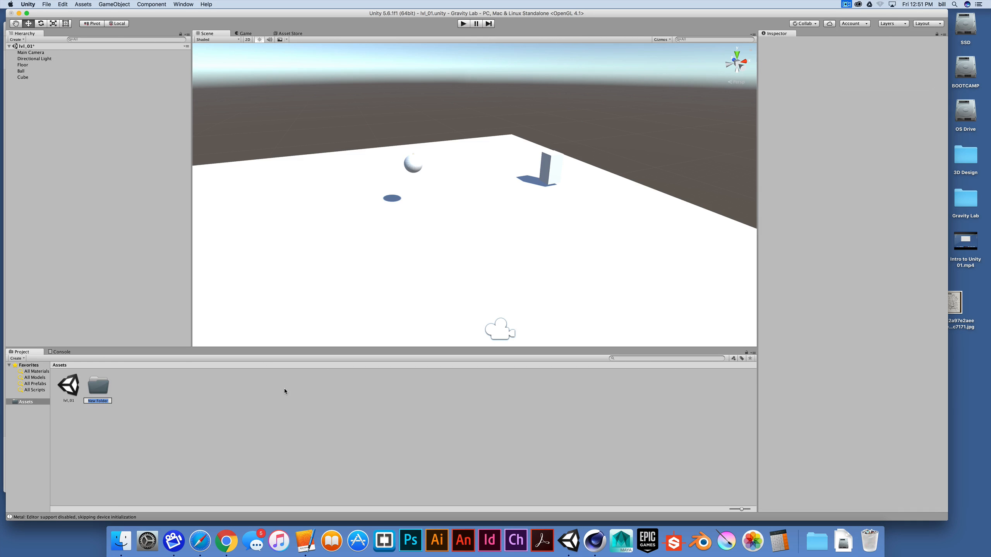
{"action": "type", "text": "Materials"}
{"action": "key", "text": "Return"}
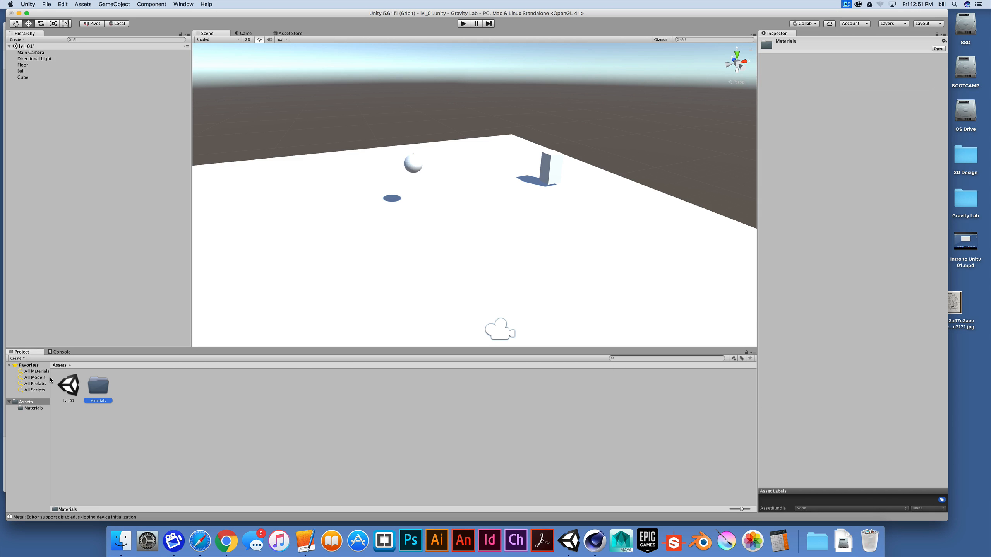
{"action": "left_click_drag", "start_coordinate": [49, 381], "coordinate": [91, 404]}
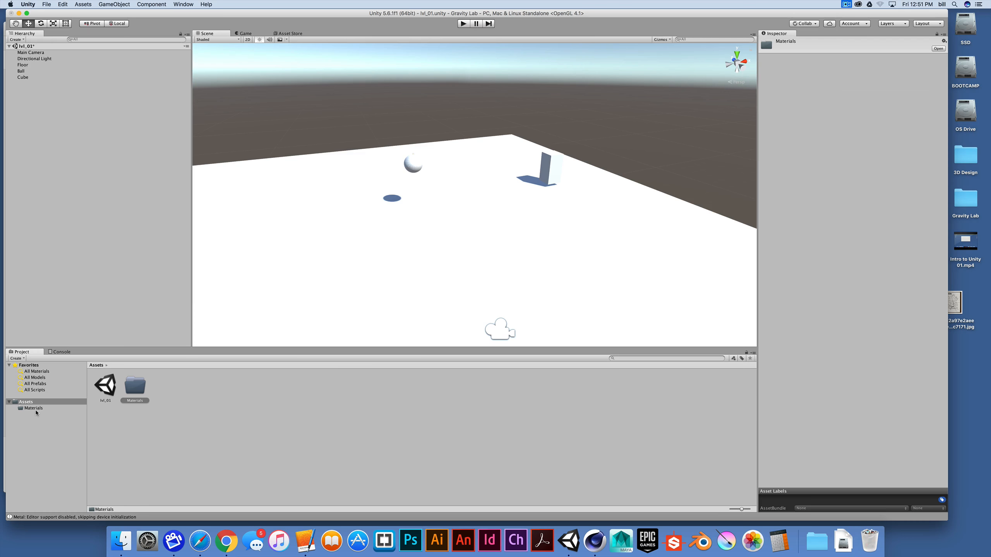
- Create a new material named Ground inside the Materials folder
{"action": "double_click", "coordinate": [135, 386]}
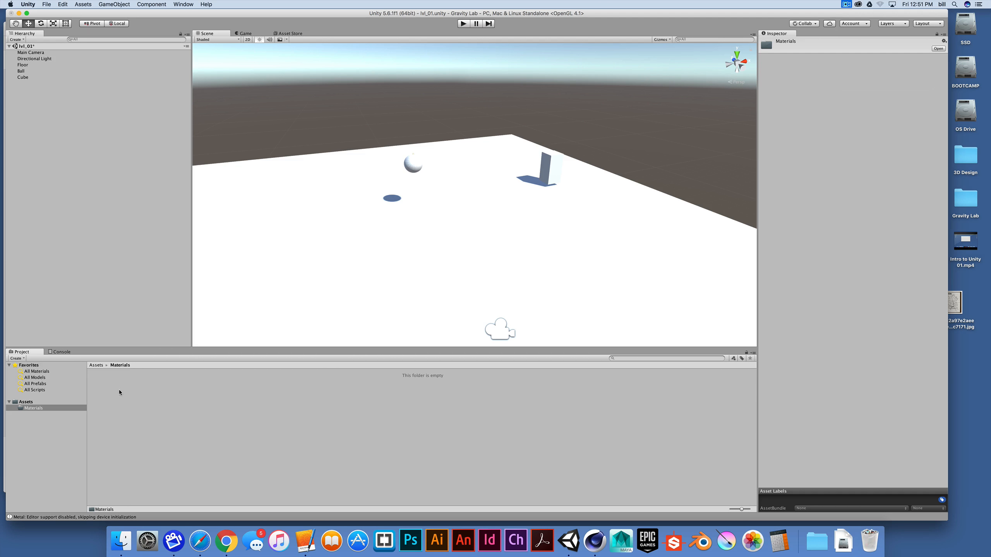
{"action": "left_click", "coordinate": [28, 402]}
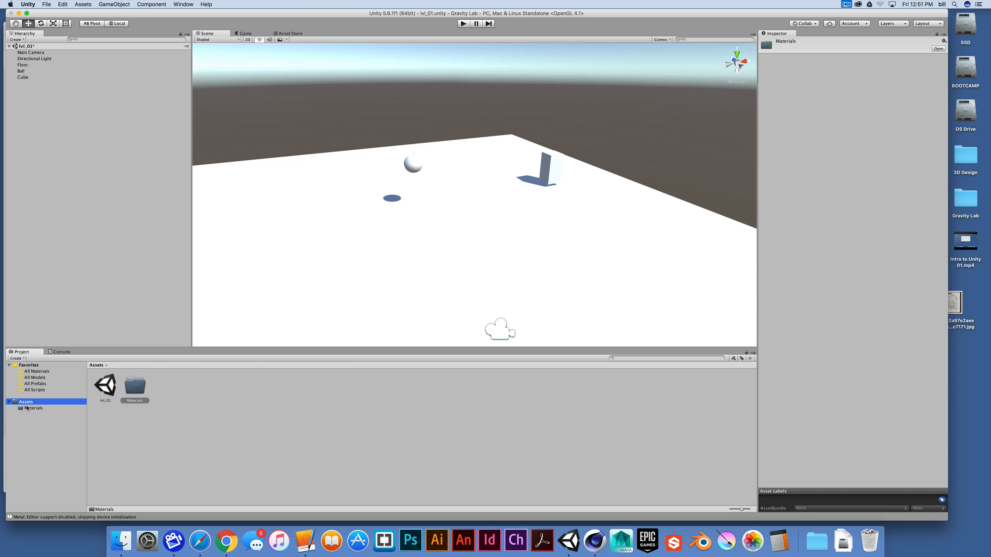
{"action": "left_click", "coordinate": [29, 409]}
{"action": "left_click", "coordinate": [26, 402]}
{"action": "left_click", "coordinate": [32, 409]}
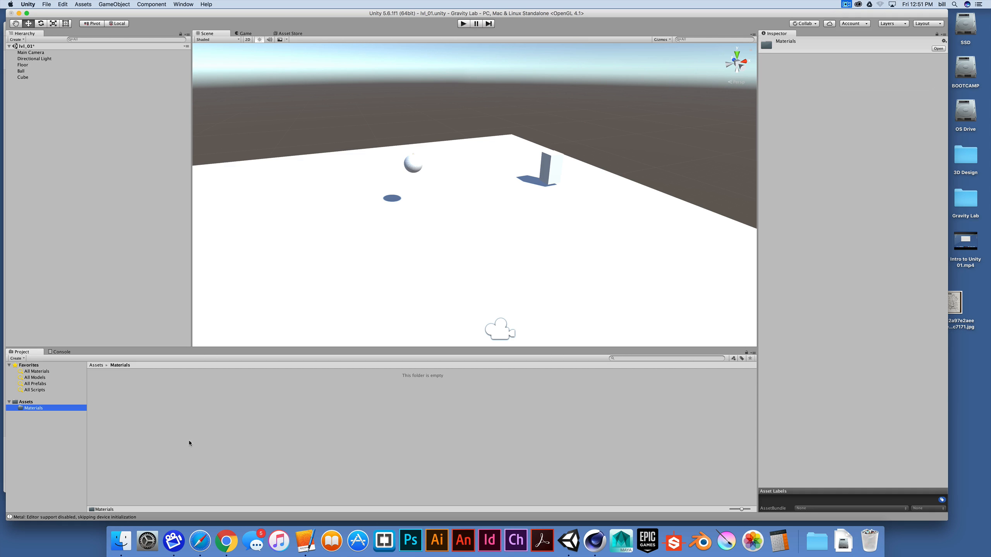
{"action": "right_click", "coordinate": [162, 384]}
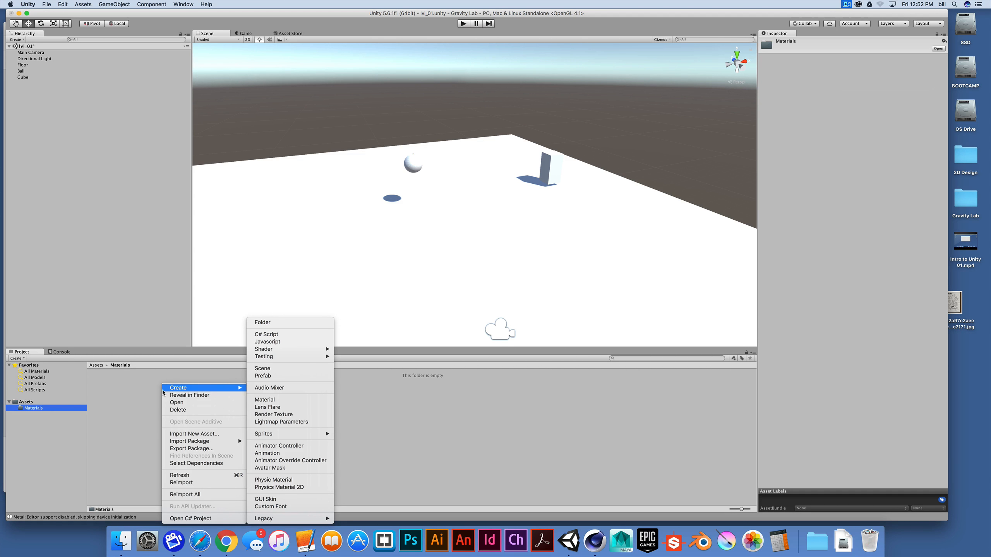
{"action": "mouse_move", "coordinate": [185, 388]}
{"action": "left_click", "coordinate": [275, 400]}
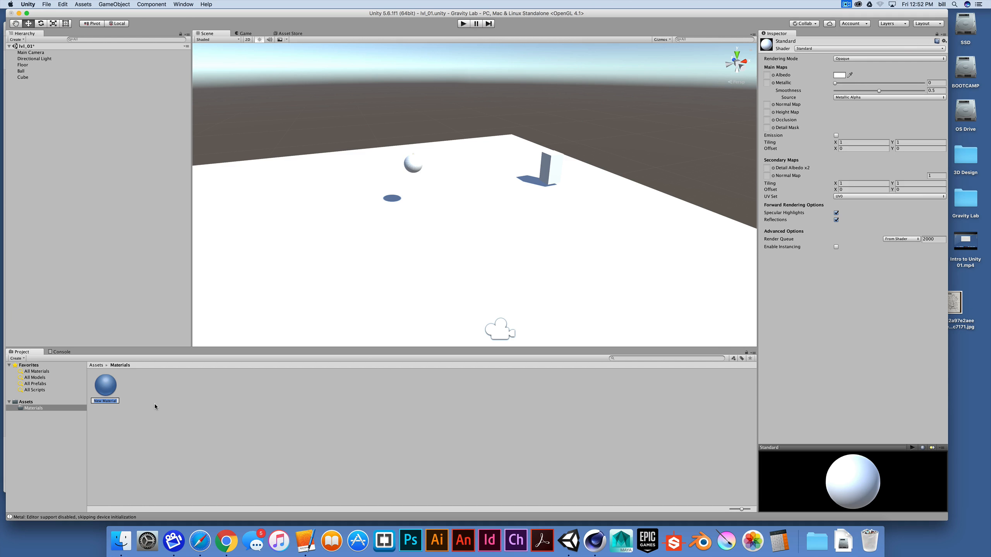
{"action": "type", "text": "Ground"}
{"action": "key", "text": "Return"}
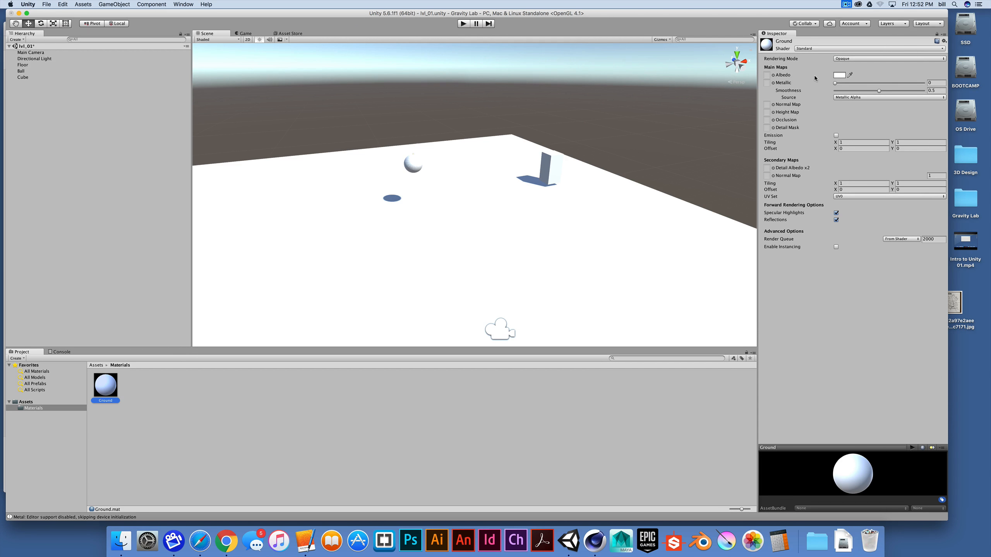
- Set the Ground material's albedo to a muted green, hex 59724A, and enlarge the material preview
{"action": "left_click", "coordinate": [841, 76]}
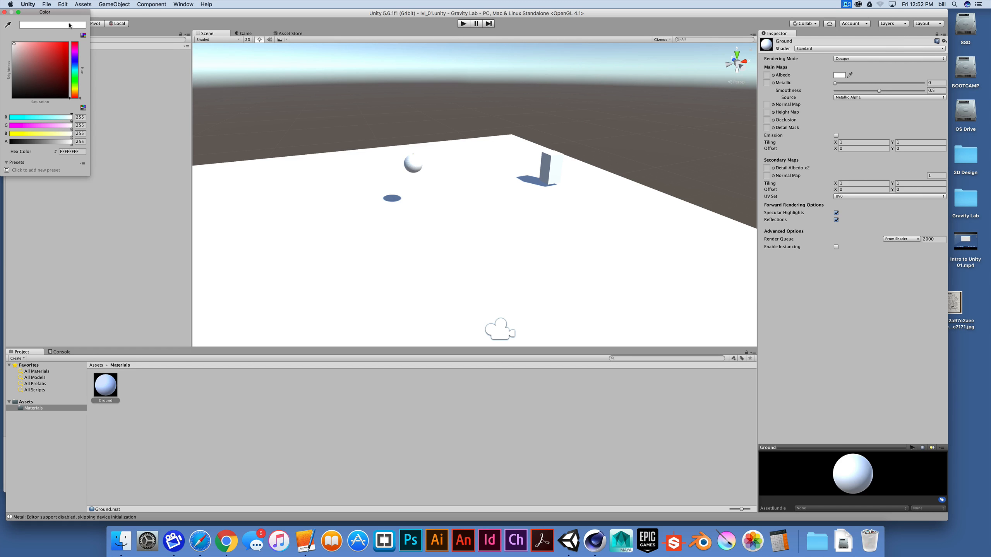
{"action": "left_click_drag", "start_coordinate": [70, 13], "coordinate": [623, 78]}
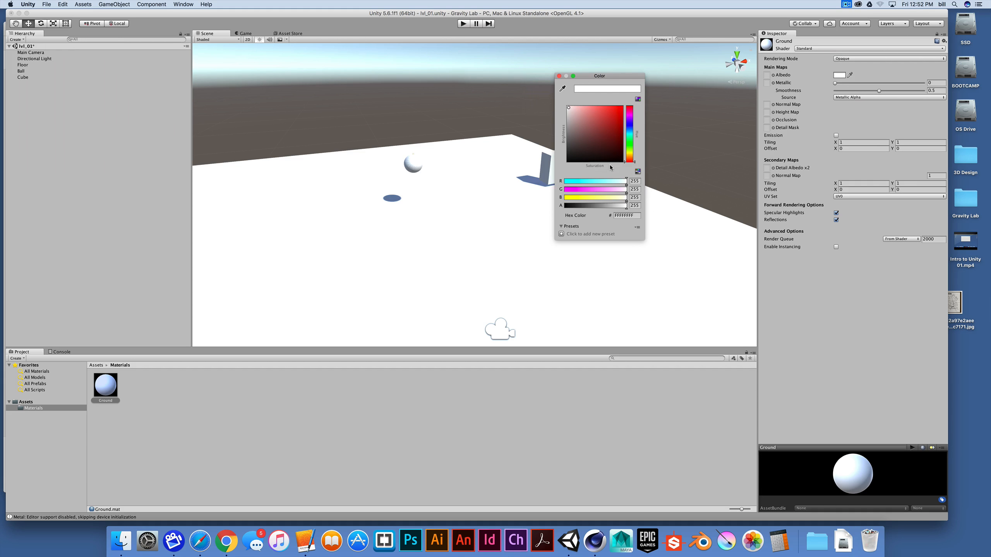
{"action": "left_click", "coordinate": [637, 99]}
{"action": "left_click", "coordinate": [638, 98]}
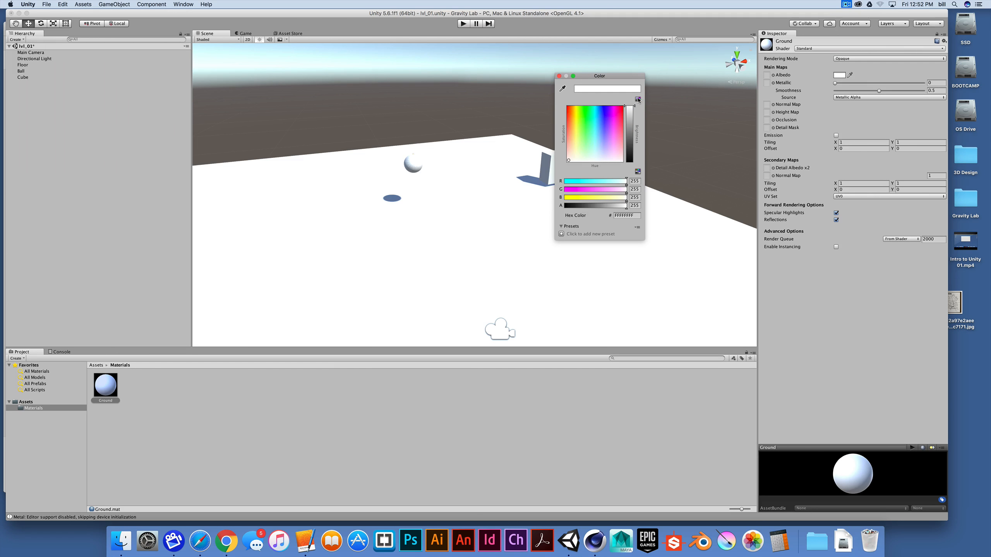
{"action": "left_click", "coordinate": [637, 98]}
{"action": "left_click", "coordinate": [637, 99]}
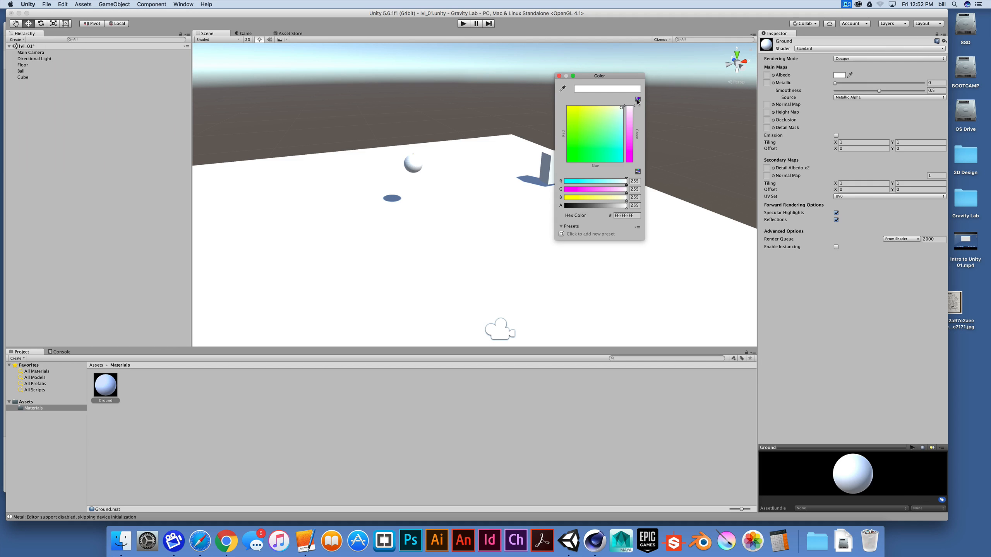
{"action": "left_click", "coordinate": [637, 99]}
{"action": "left_click", "coordinate": [638, 99]}
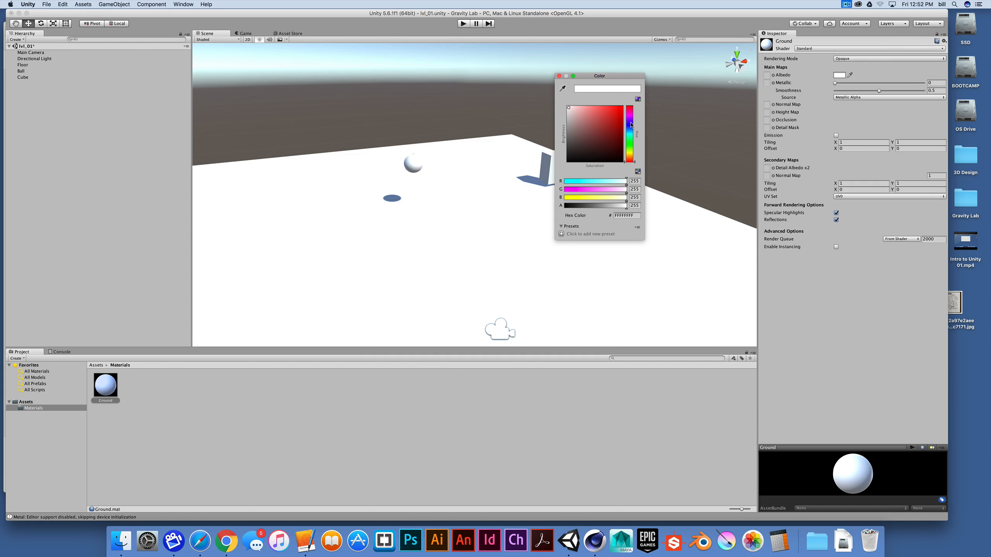
{"action": "mouse_move", "coordinate": [631, 117]}
{"action": "left_mouse_down"}
{"action": "mouse_move", "coordinate": [631, 146]}
{"action": "mouse_move", "coordinate": [610, 125]}
{"action": "mouse_move", "coordinate": [620, 110]}
{"action": "mouse_move", "coordinate": [614, 132]}
{"action": "mouse_move", "coordinate": [610, 117]}
{"action": "mouse_move", "coordinate": [578, 111]}
{"action": "mouse_move", "coordinate": [600, 113]}
{"action": "mouse_move", "coordinate": [597, 138]}
{"action": "mouse_move", "coordinate": [630, 150]}
{"action": "mouse_move", "coordinate": [587, 136]}
{"action": "left_mouse_up"}
{"action": "left_click", "coordinate": [601, 132]}
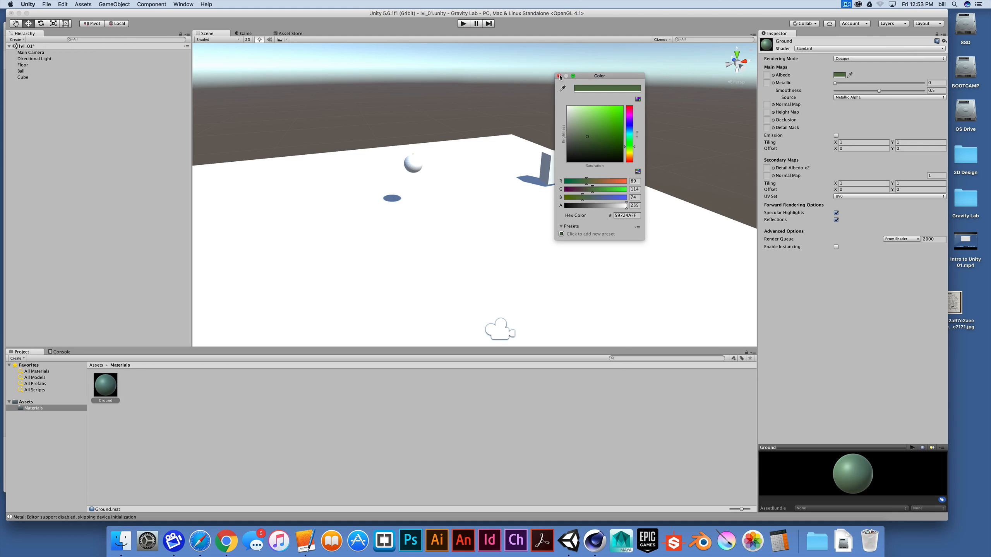
{"action": "left_click", "coordinate": [559, 76]}
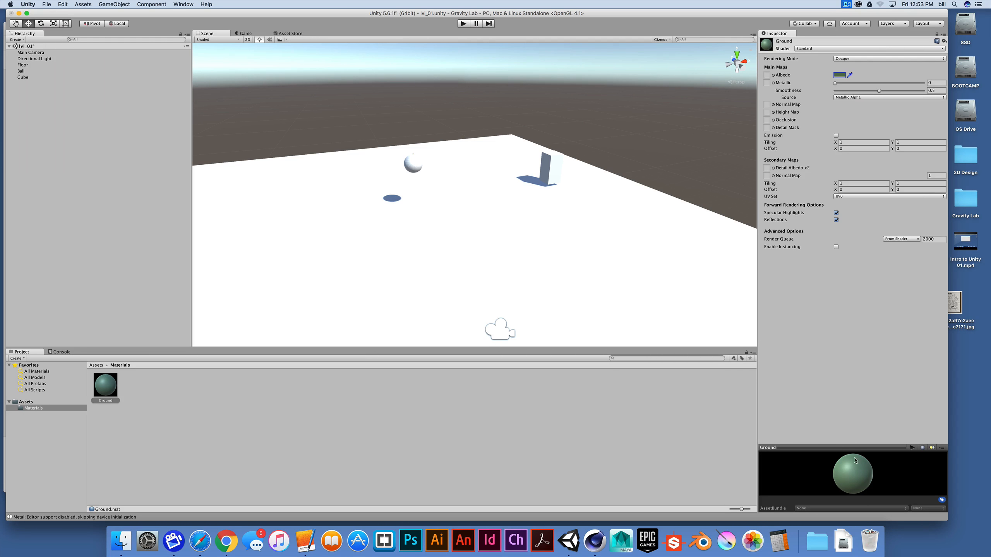
{"action": "left_click_drag", "start_coordinate": [843, 445], "coordinate": [843, 366]}
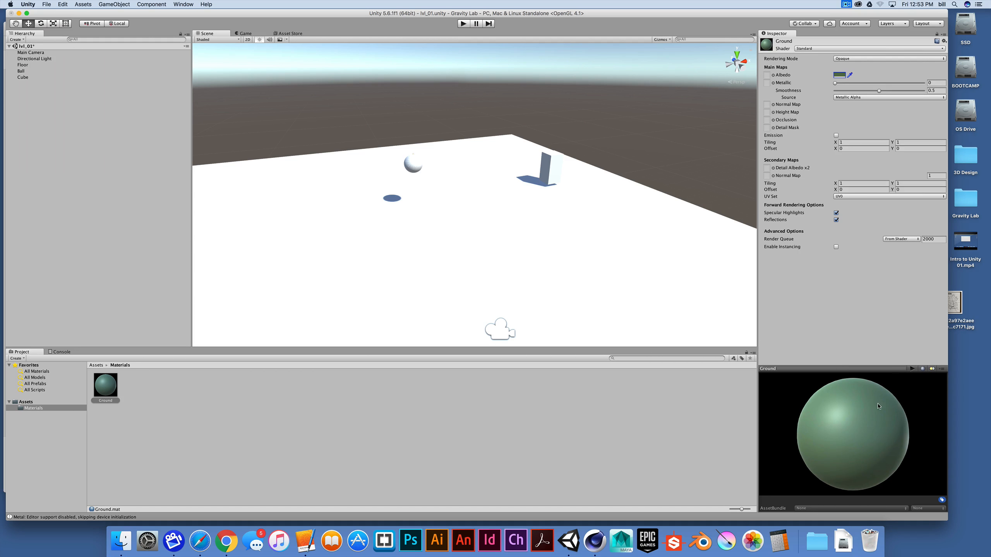
- Set the Ground material's Smoothness to 0 and apply the material to the Floor
{"action": "left_click", "coordinate": [159, 386]}
{"action": "left_click", "coordinate": [105, 385]}
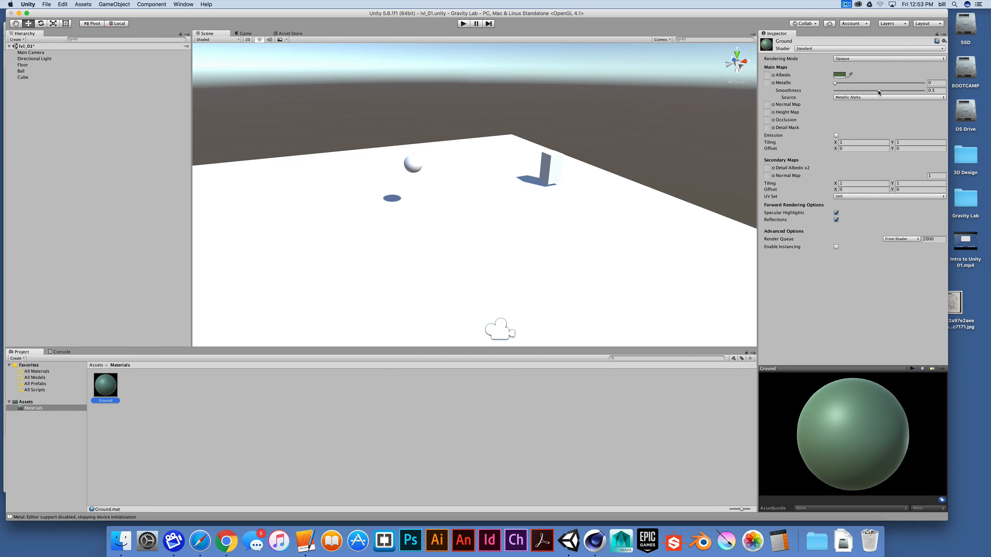
{"action": "left_click_drag", "start_coordinate": [877, 91], "coordinate": [825, 89]}
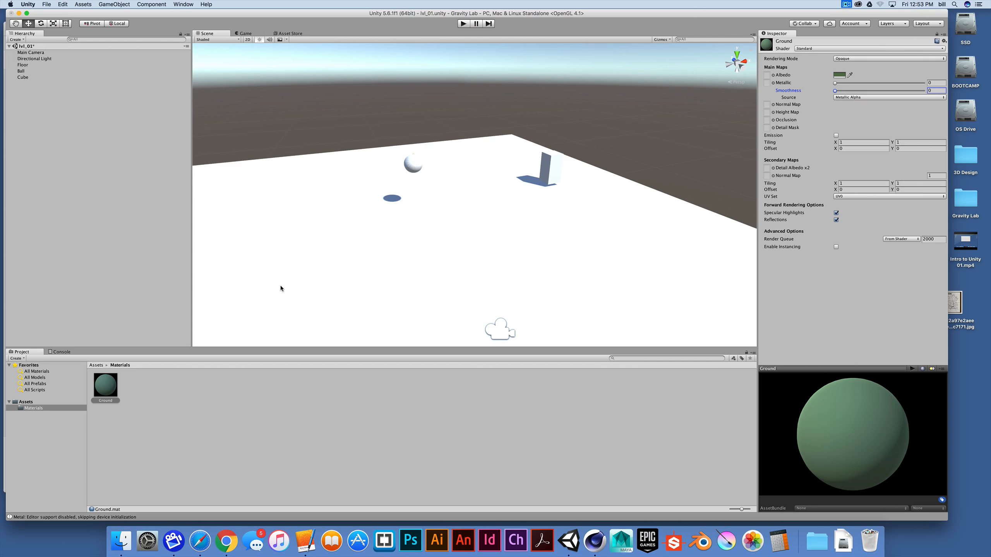
{"action": "left_click_drag", "start_coordinate": [106, 384], "coordinate": [26, 67]}
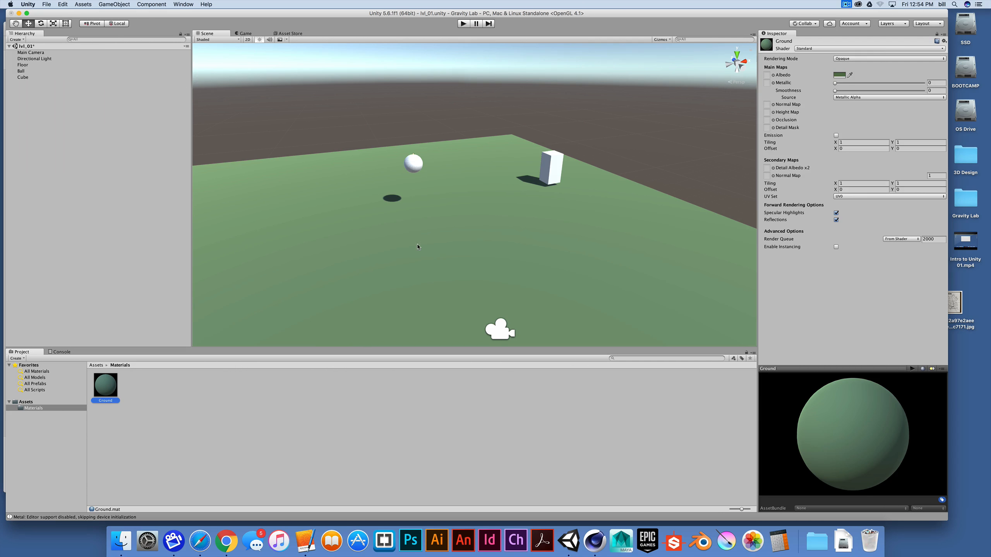
- Darken the Ground material's albedo to a deeper green, about hex 2F511B
{"action": "left_click", "coordinate": [150, 396]}
{"action": "left_click", "coordinate": [109, 387]}
{"action": "left_click", "coordinate": [838, 75]}
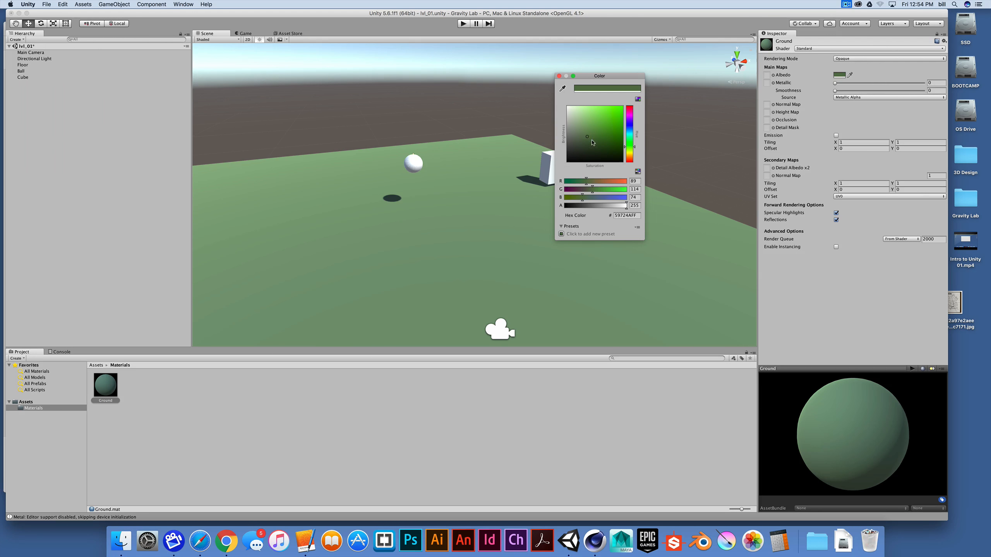
{"action": "left_click_drag", "start_coordinate": [592, 142], "coordinate": [596, 141]}
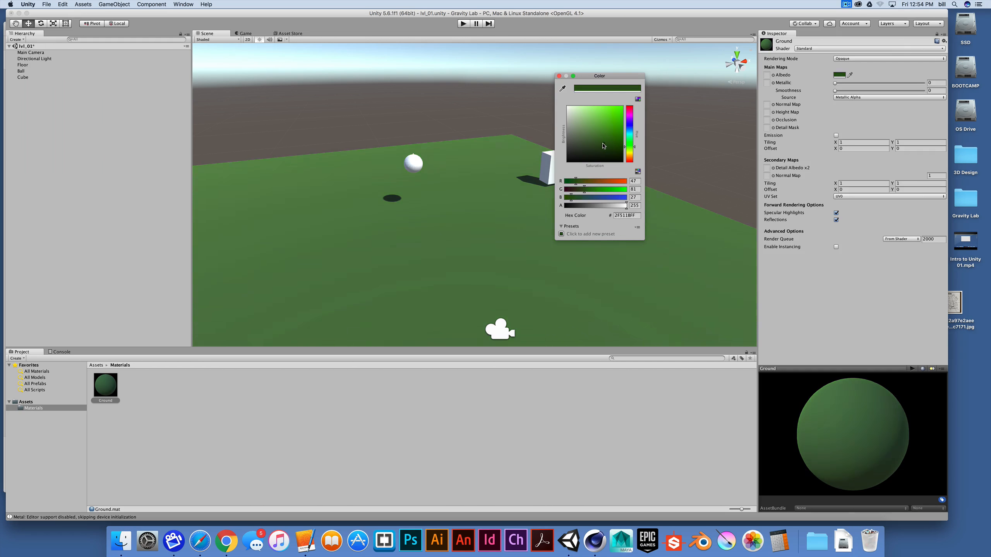
{"action": "left_click", "coordinate": [599, 146]}
{"action": "left_click_drag", "start_coordinate": [599, 146], "coordinate": [603, 145]}
{"action": "left_click", "coordinate": [559, 76]}
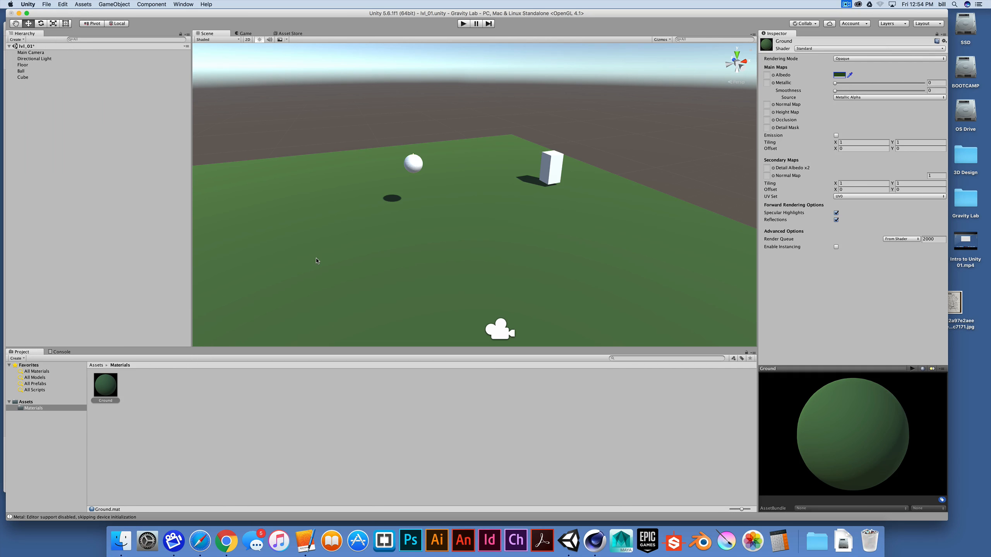
- Create a material named Ball in the Materials folder and give it a bright red albedo
{"action": "right_click", "coordinate": [167, 396]}
{"action": "mouse_move", "coordinate": [202, 388]}
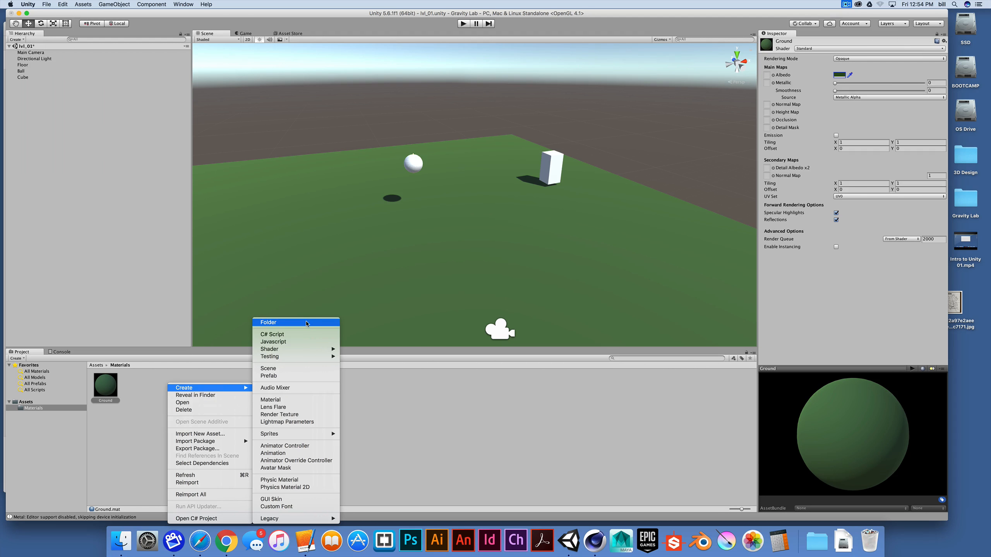
{"action": "left_click", "coordinate": [302, 400]}
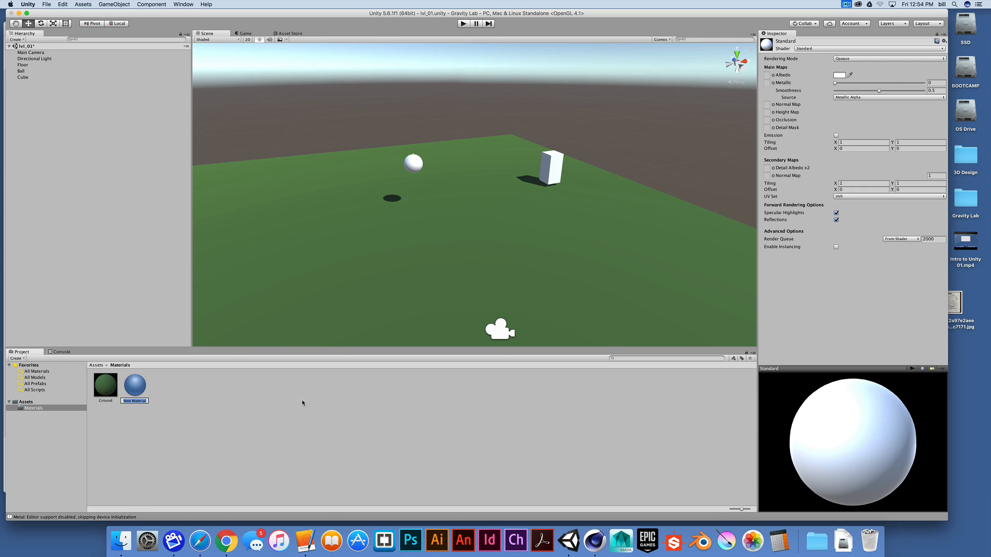
{"action": "type", "text": "Ball"}
{"action": "key", "text": "Return"}
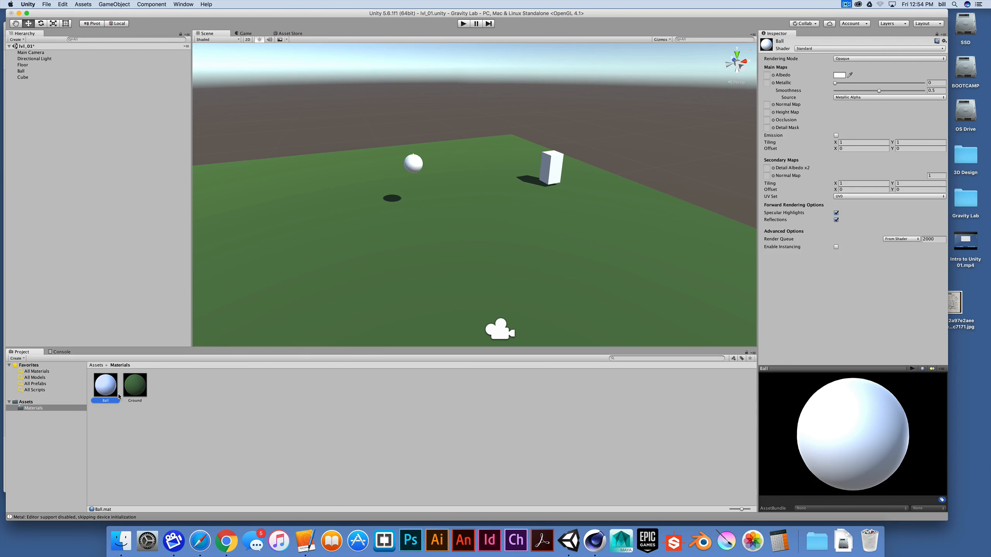
{"action": "left_click", "coordinate": [839, 75]}
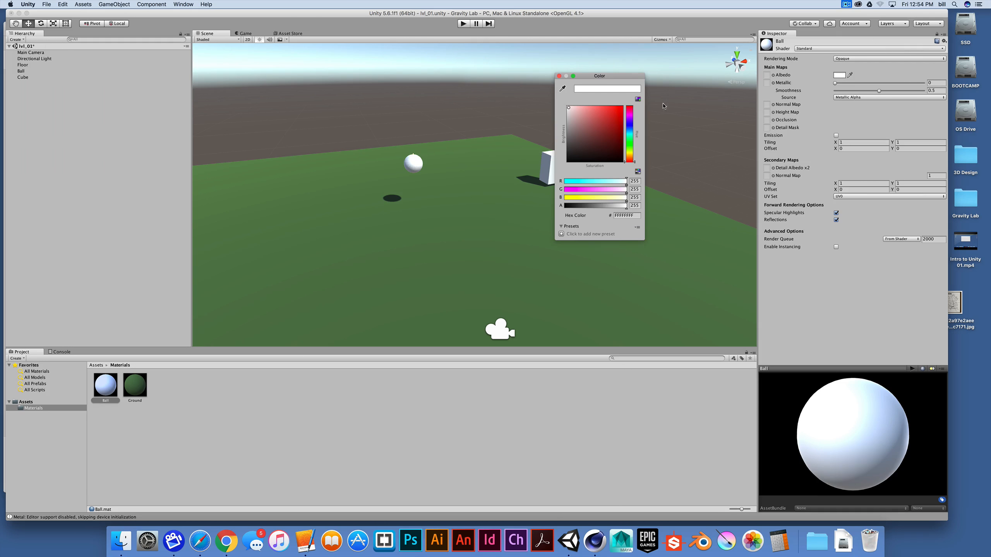
{"action": "left_click_drag", "start_coordinate": [621, 120], "coordinate": [609, 114]}
{"action": "left_click", "coordinate": [558, 76]}
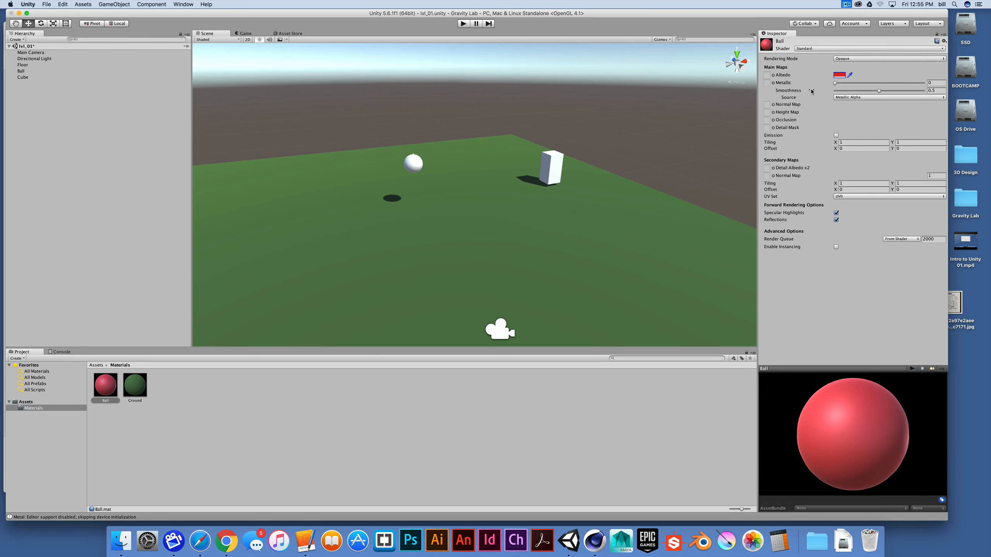
- Lower the Ball material's Smoothness to about 0.273 and apply the material to the ball in the scene
{"action": "left_click_drag", "start_coordinate": [878, 90], "coordinate": [859, 93]}
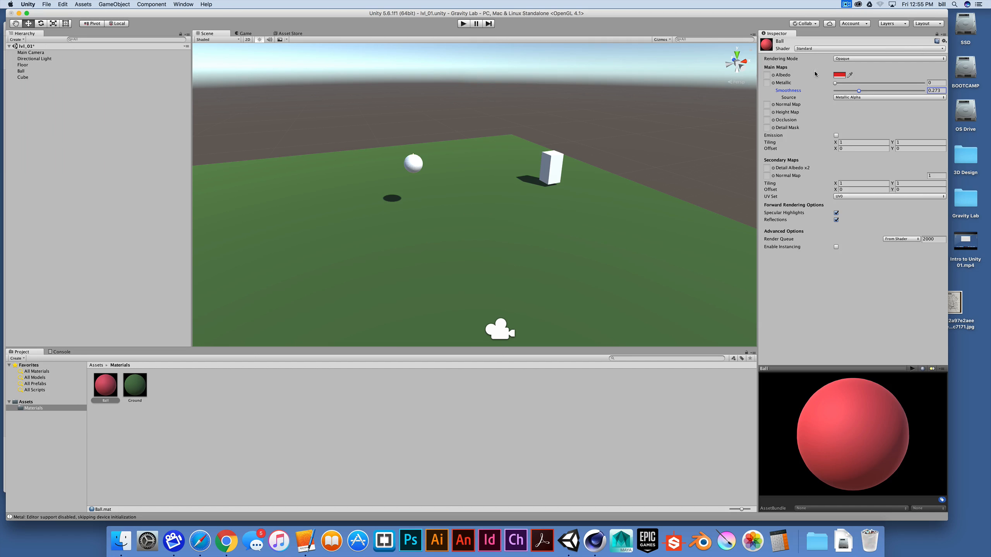
{"action": "left_click_drag", "start_coordinate": [108, 382], "coordinate": [422, 164]}
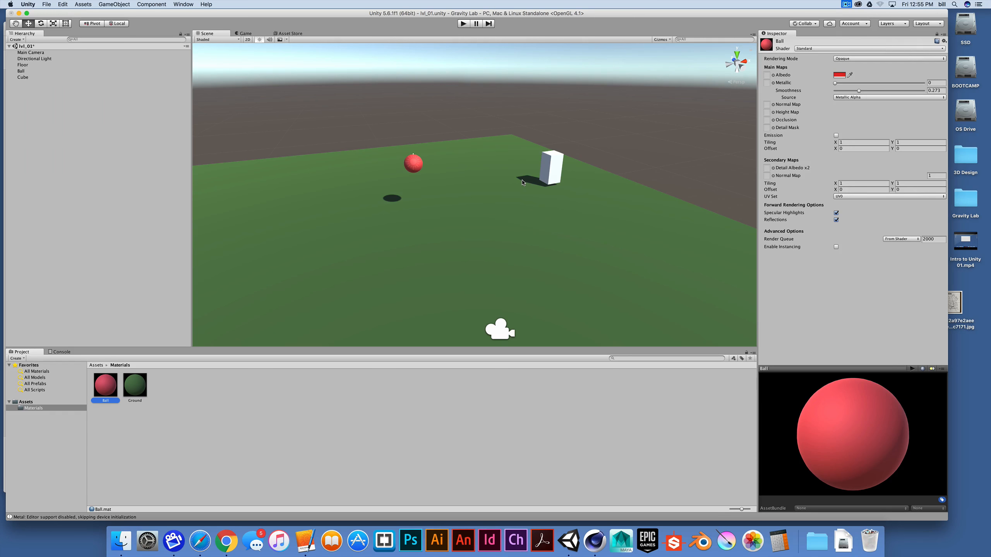
{"action": "scroll", "coordinate": [522, 182], "scroll_direction": "down", "scroll_amount": 6}
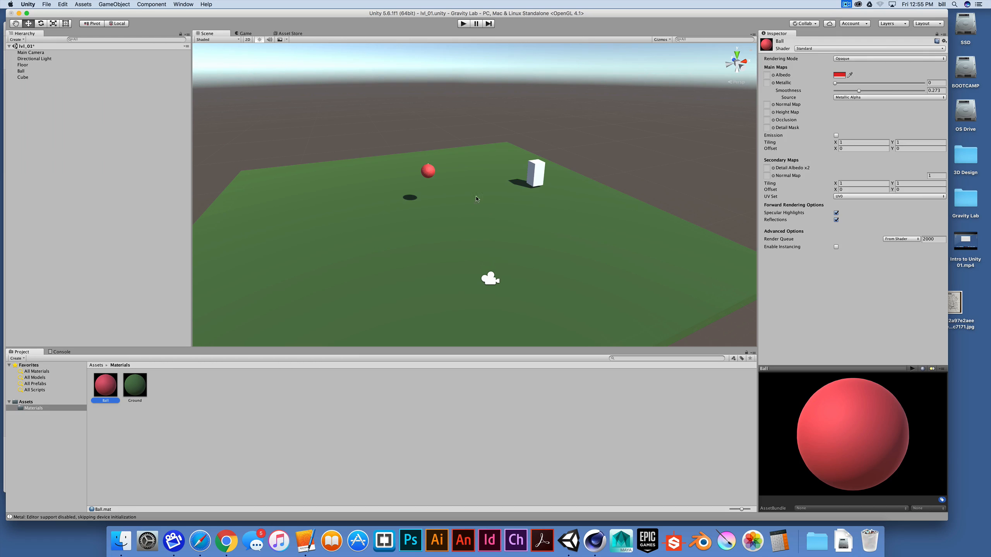
- Create a third material named Charcoal in the Materials folder
{"action": "right_click", "coordinate": [169, 397]}
{"action": "mouse_move", "coordinate": [184, 388]}
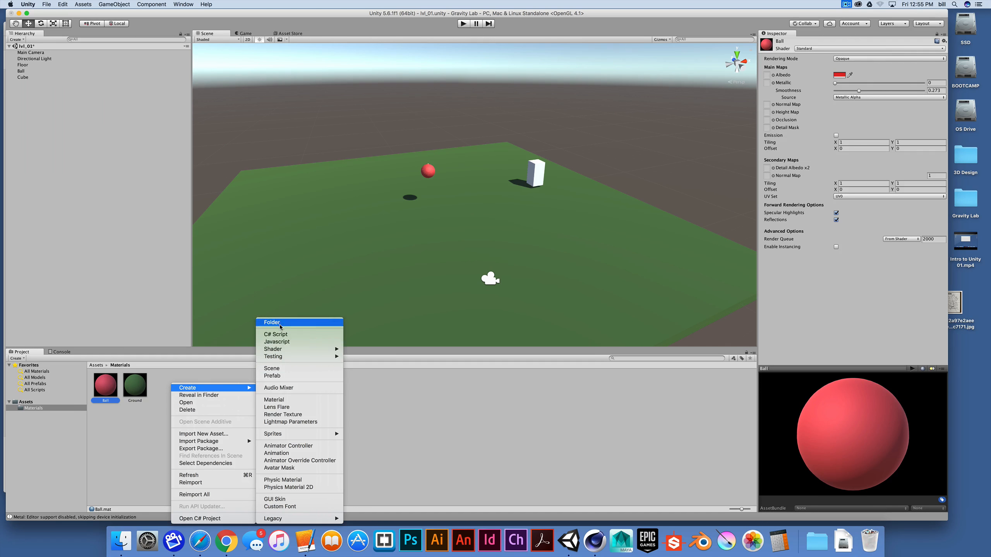
{"action": "left_click", "coordinate": [291, 400]}
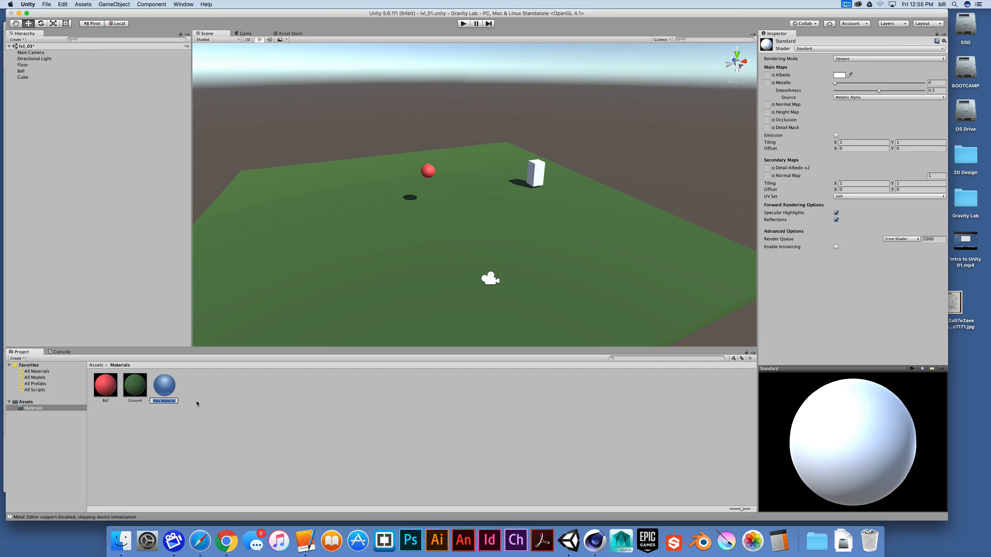
{"action": "type", "text": "coal"}
{"action": "key", "text": "Return"}
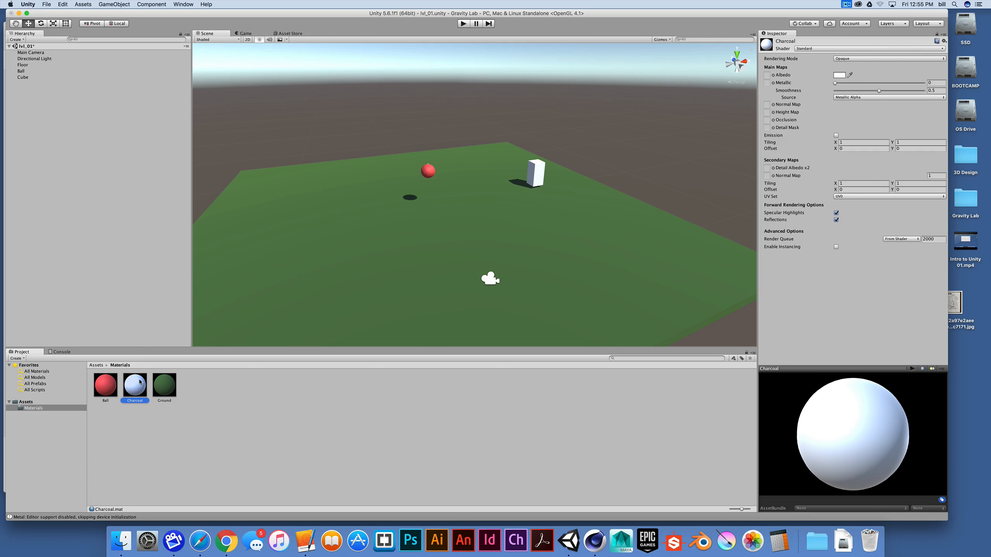
- Set the Charcoal material's Smoothness to 0 and its albedo to a dark grey, about hex 3F4245
{"action": "left_click", "coordinate": [839, 76]}
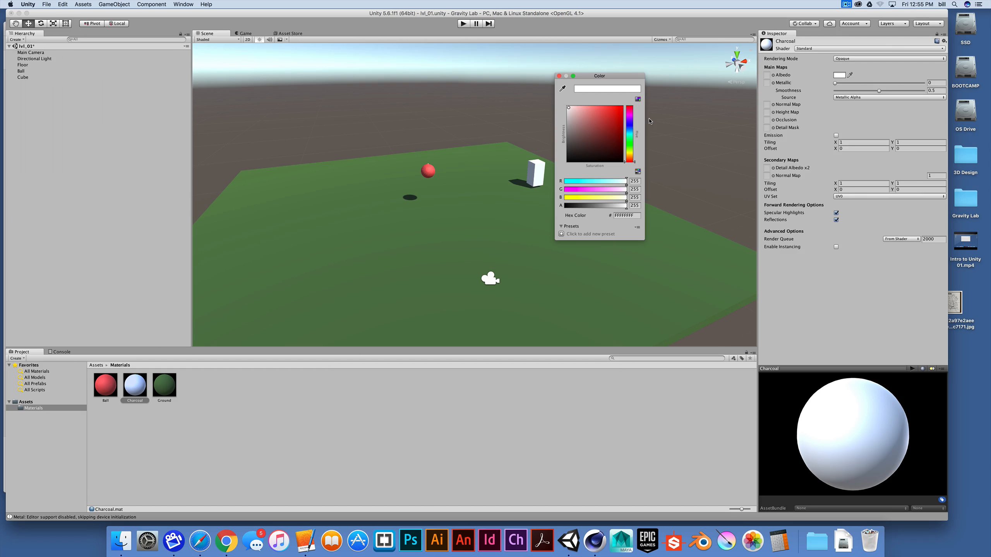
{"action": "mouse_move", "coordinate": [570, 121]}
{"action": "left_mouse_down"}
{"action": "mouse_move", "coordinate": [564, 143]}
{"action": "mouse_move", "coordinate": [578, 140]}
{"action": "left_mouse_up"}
{"action": "left_click", "coordinate": [635, 129]}
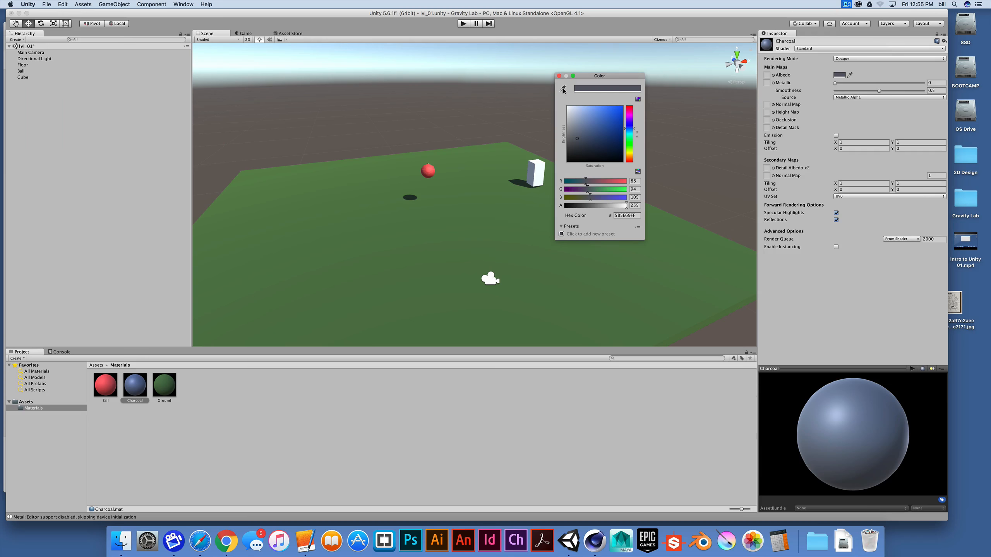
{"action": "left_click", "coordinate": [559, 76]}
{"action": "left_click_drag", "start_coordinate": [879, 91], "coordinate": [826, 91]}
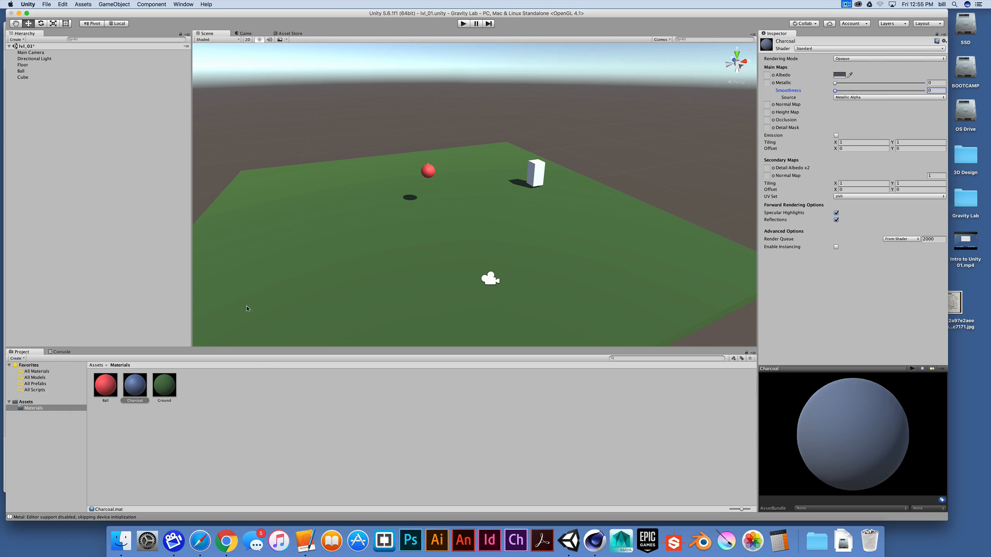
{"action": "left_click", "coordinate": [839, 75]}
{"action": "left_click_drag", "start_coordinate": [575, 143], "coordinate": [574, 148]}
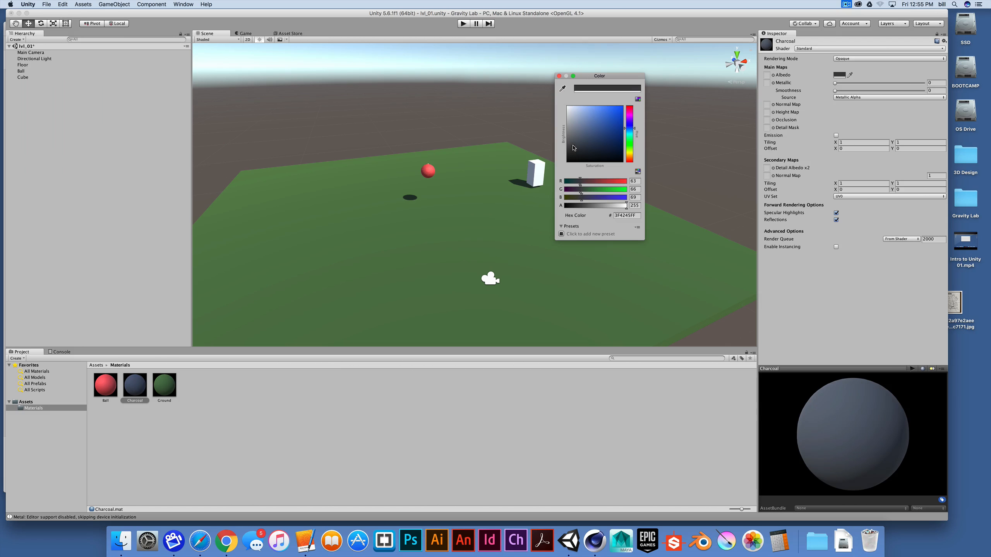
- Apply the Charcoal material to the block in the scene
{"action": "left_click", "coordinate": [559, 76]}
{"action": "left_click_drag", "start_coordinate": [135, 384], "coordinate": [539, 192]}
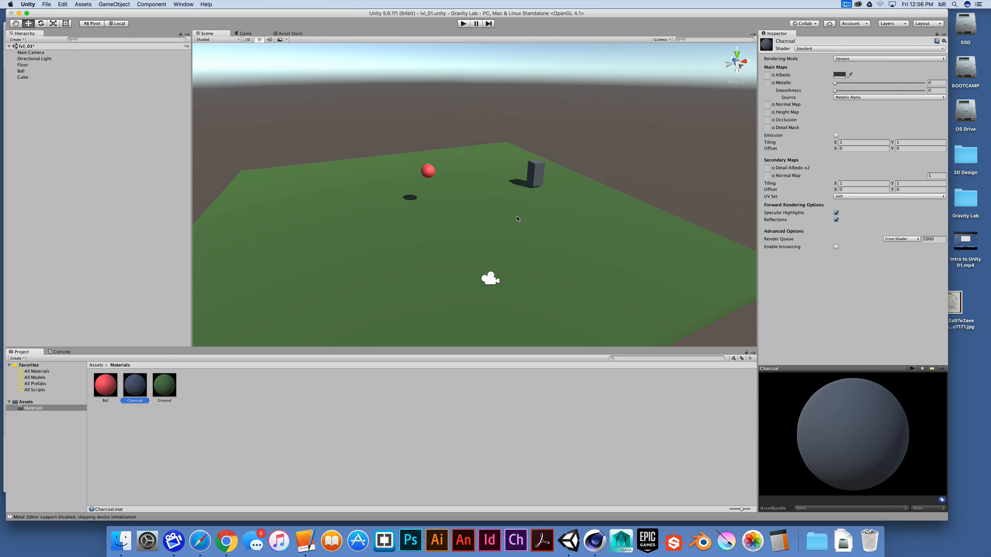
- Create a fourth material named Dirt in the Materials folder
{"action": "right_click", "coordinate": [198, 392]}
{"action": "mouse_move", "coordinate": [215, 389]}
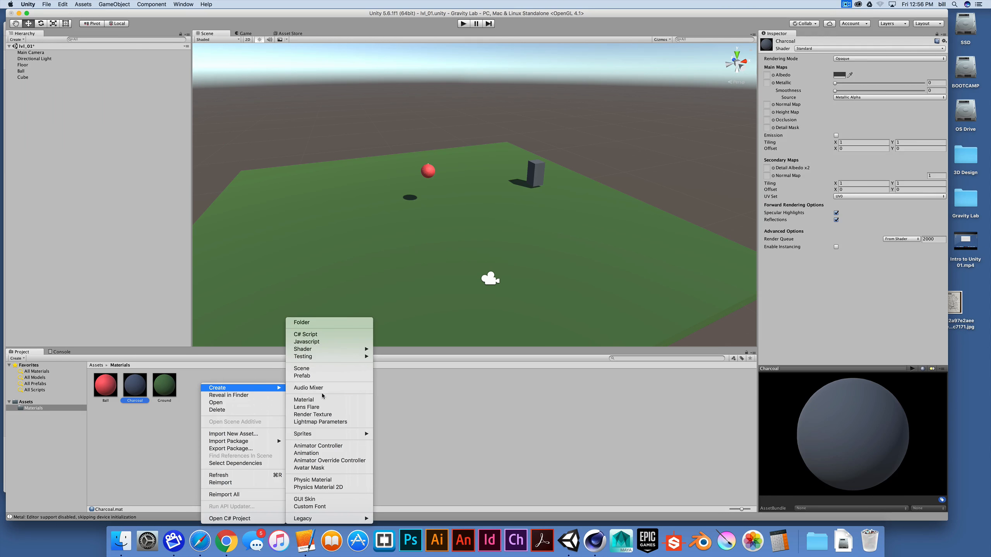
{"action": "left_click", "coordinate": [312, 399]}
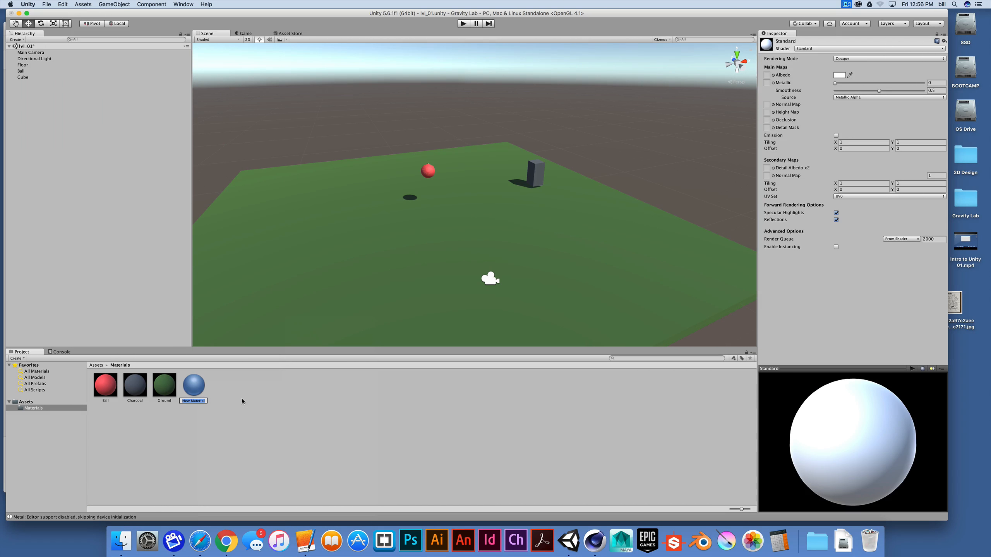
{"action": "type", "text": "Dirt"}
{"action": "key", "text": "Return"}
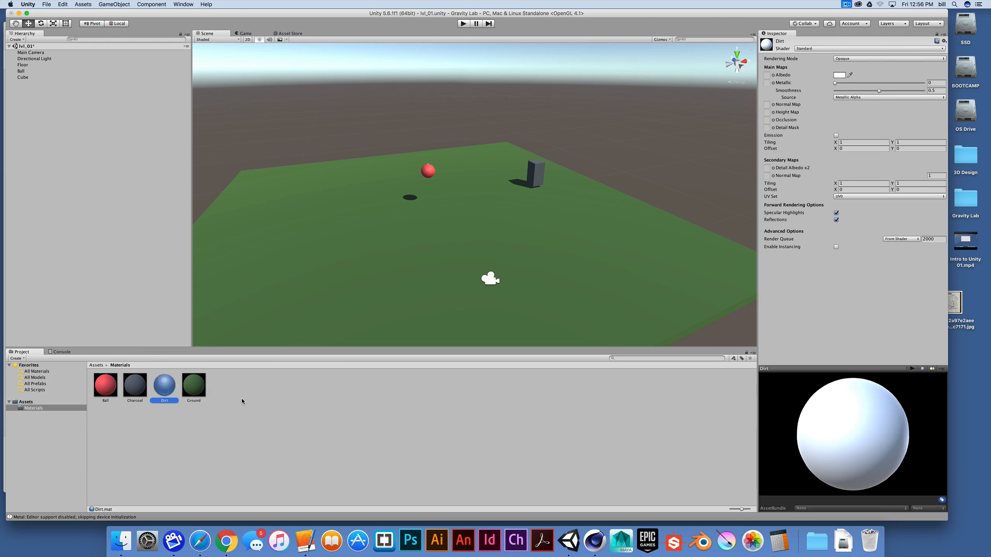
- Give the Dirt material a dark brown albedo, about hex 5A4726, and set its Smoothness to 0
{"action": "scroll", "coordinate": [356, 300], "scroll_direction": "down", "scroll_amount": 5}
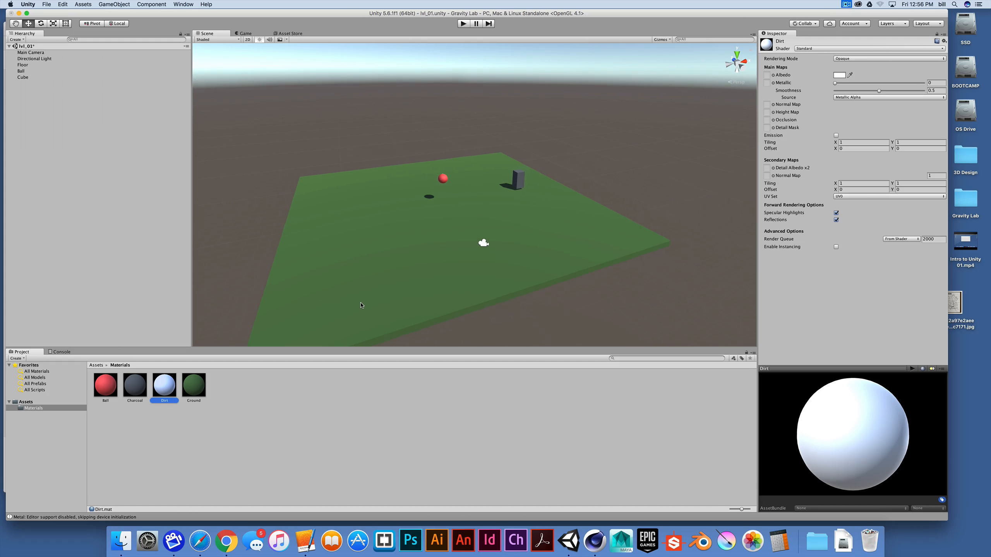
{"action": "scroll", "coordinate": [362, 316], "scroll_direction": "up", "scroll_amount": 1}
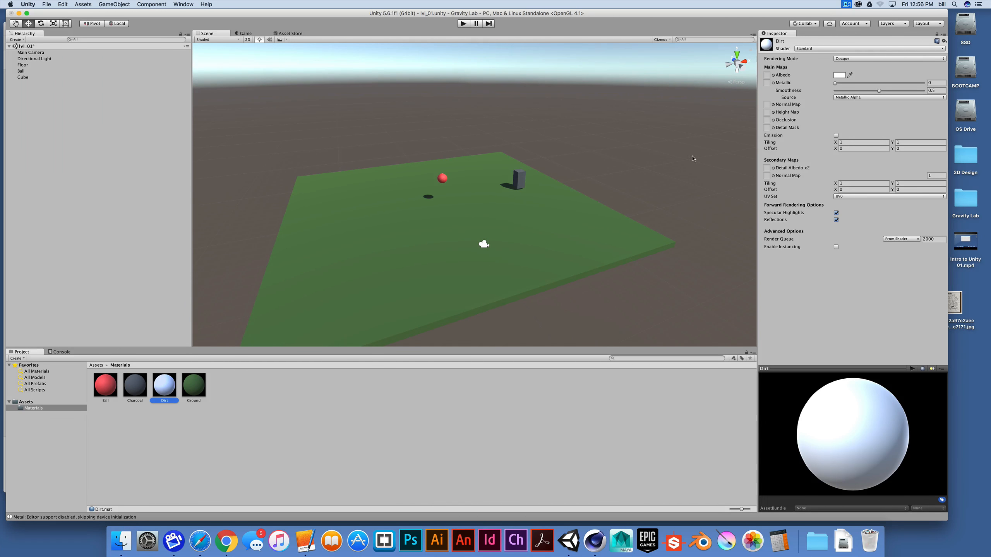
{"action": "left_click", "coordinate": [838, 76]}
{"action": "left_click_drag", "start_coordinate": [629, 150], "coordinate": [628, 159]}
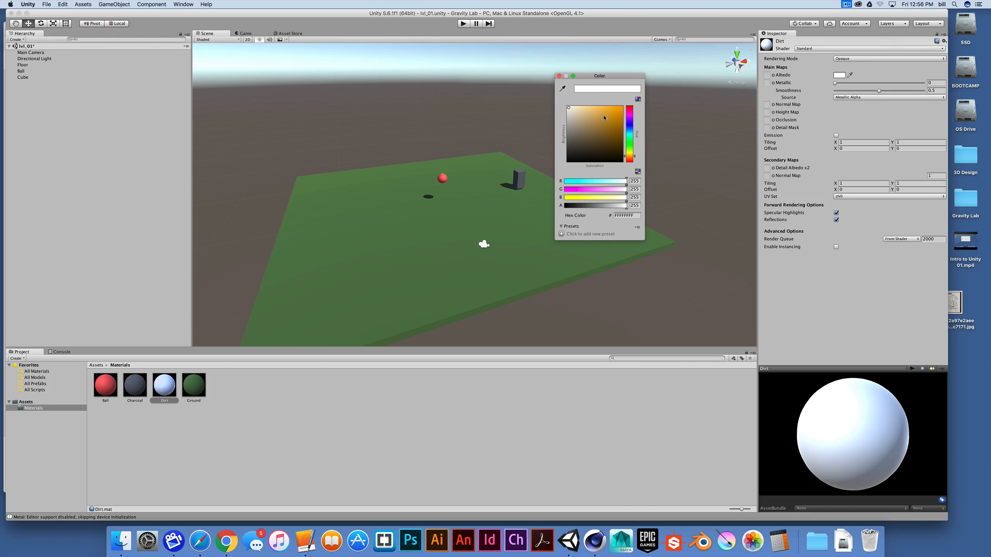
{"action": "left_click_drag", "start_coordinate": [603, 118], "coordinate": [598, 142]}
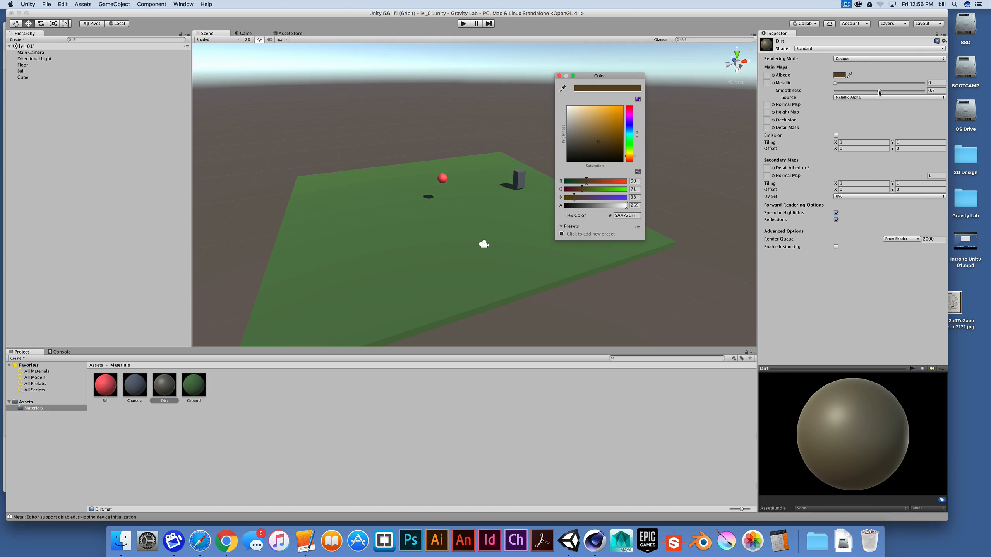
{"action": "left_click_drag", "start_coordinate": [879, 89], "coordinate": [822, 94]}
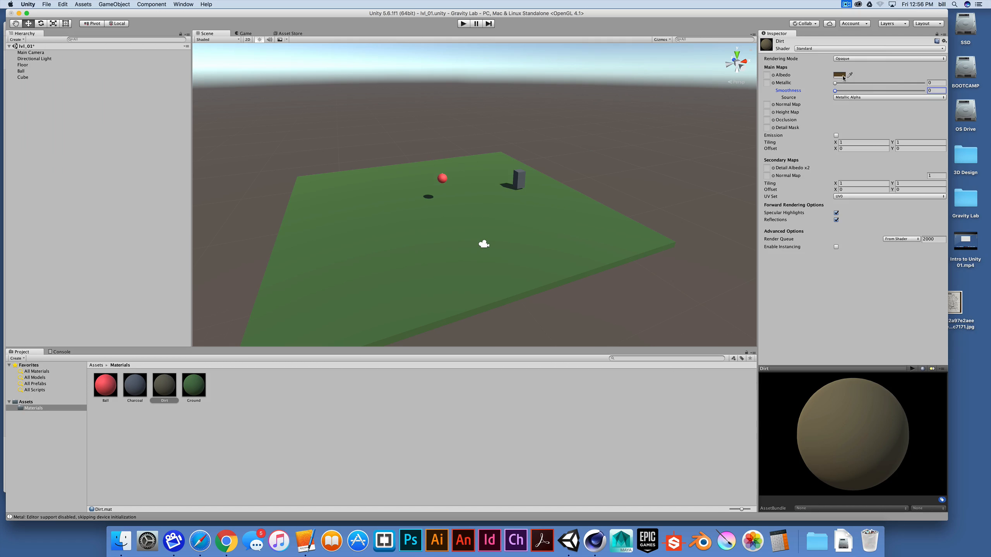
- Refine the Dirt material's albedo to a slightly lighter, less saturated brown and fine-tune its hue
{"action": "left_click", "coordinate": [842, 75]}
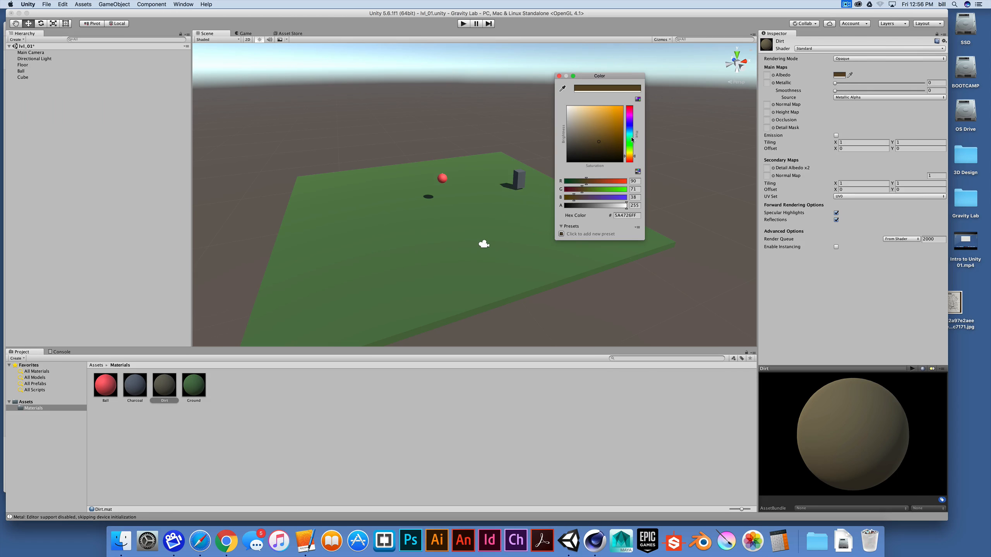
{"action": "left_click", "coordinate": [593, 142]}
{"action": "left_click_drag", "start_coordinate": [594, 143], "coordinate": [630, 155]}
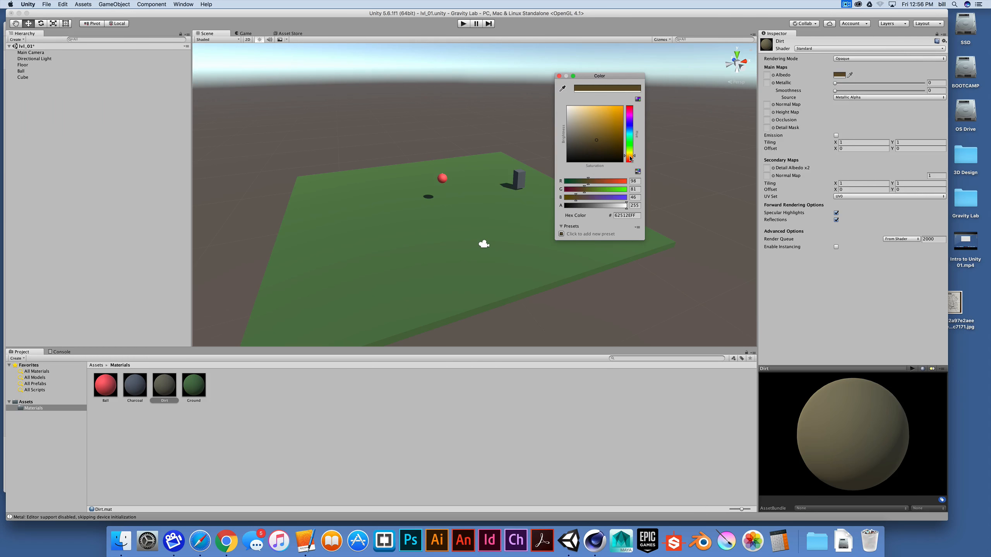
{"action": "left_click_drag", "start_coordinate": [629, 156], "coordinate": [630, 156]}
{"action": "left_click", "coordinate": [556, 76]}
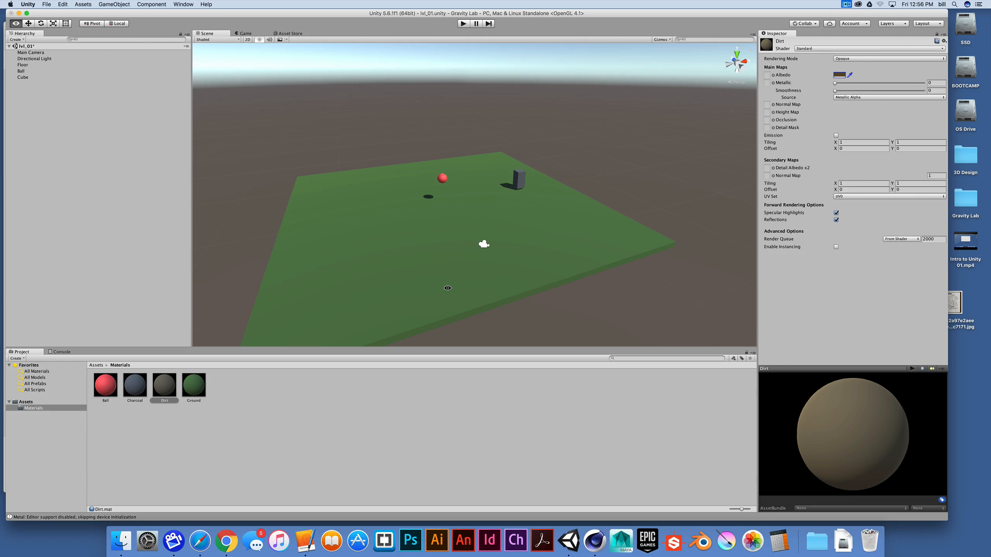
- Duplicate the Floor object and rename the copy Ground
{"action": "left_click_drag", "start_coordinate": [448, 291], "coordinate": [487, 277], "text": "alt"}
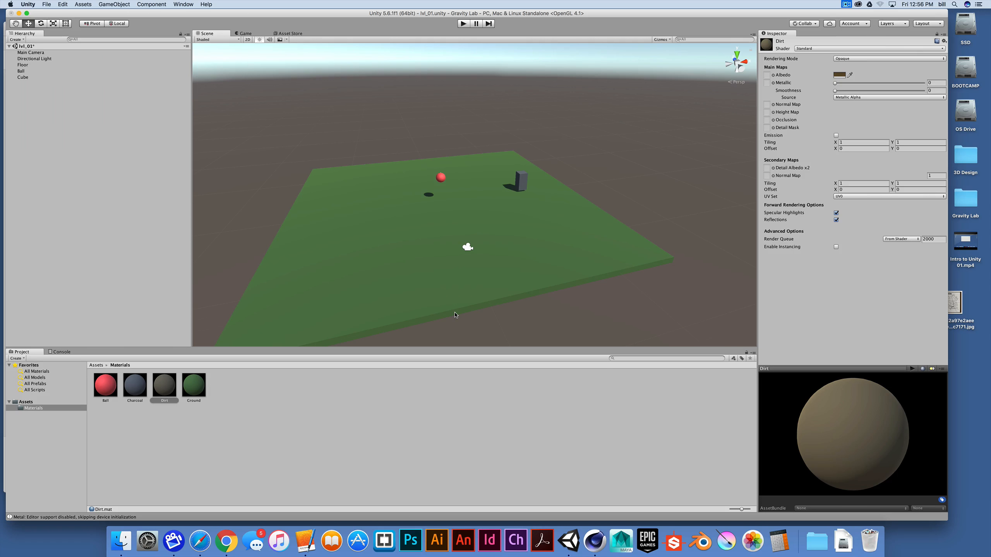
{"action": "left_click", "coordinate": [516, 267]}
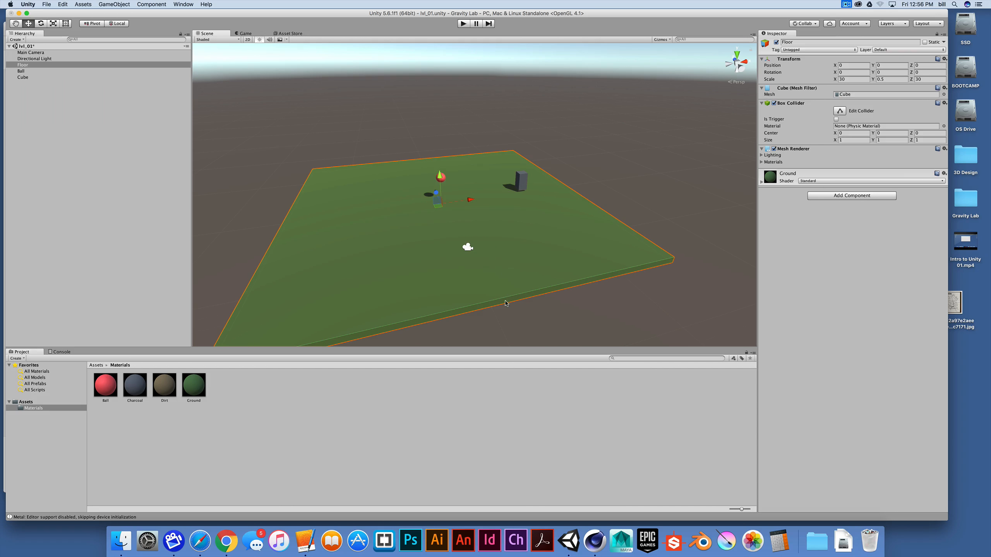
{"action": "left_click_drag", "start_coordinate": [518, 278], "coordinate": [476, 247], "text": "alt"}
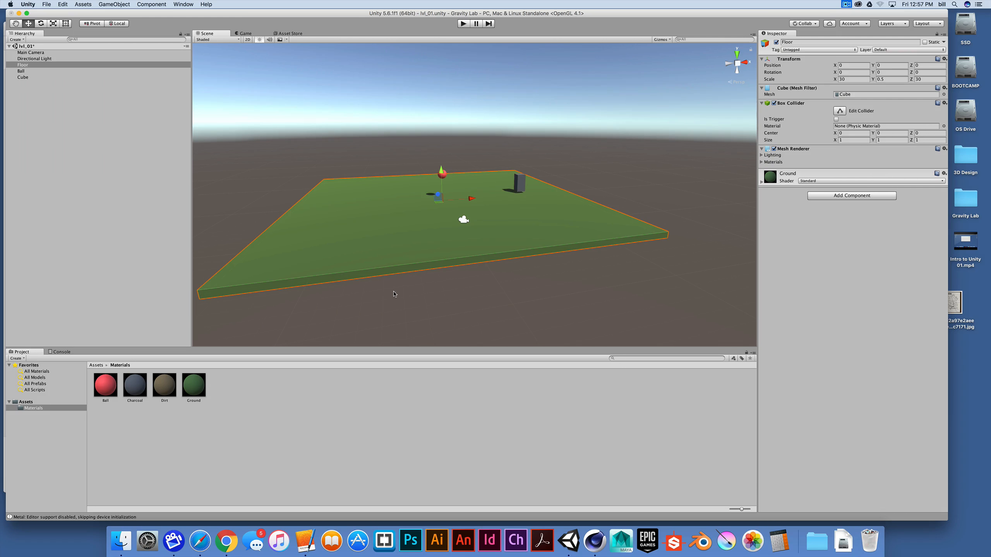
{"action": "left_click", "coordinate": [54, 113]}
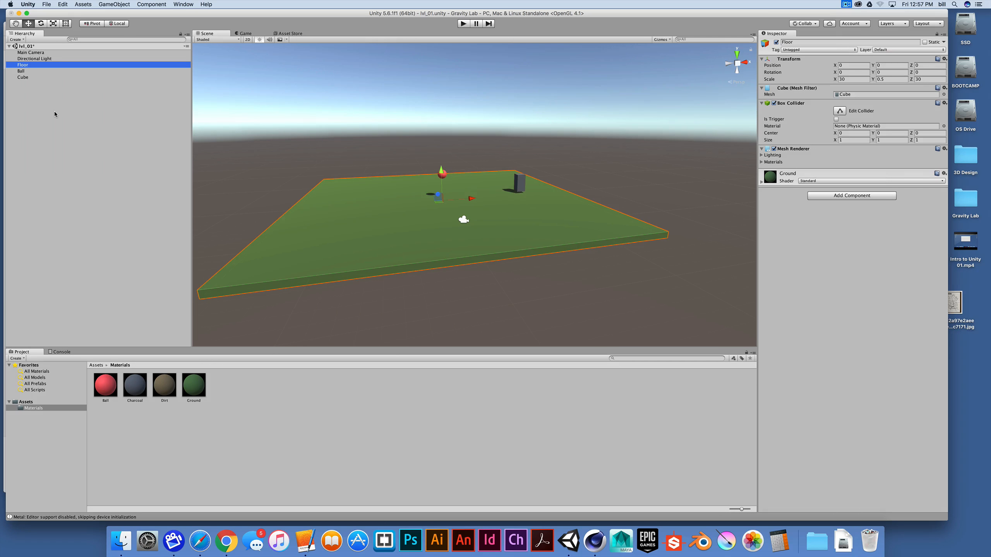
{"action": "right_click", "coordinate": [24, 66]}
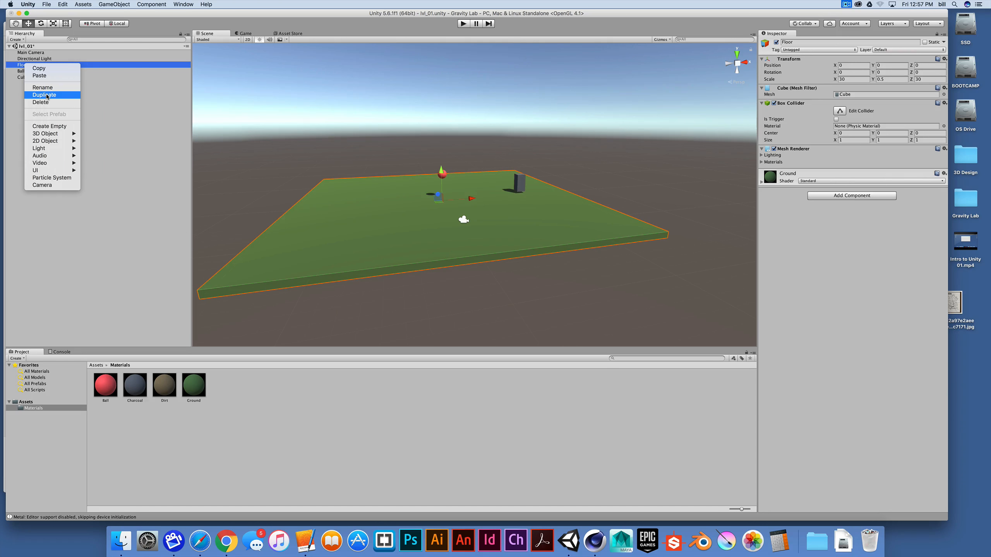
{"action": "left_click", "coordinate": [103, 100]}
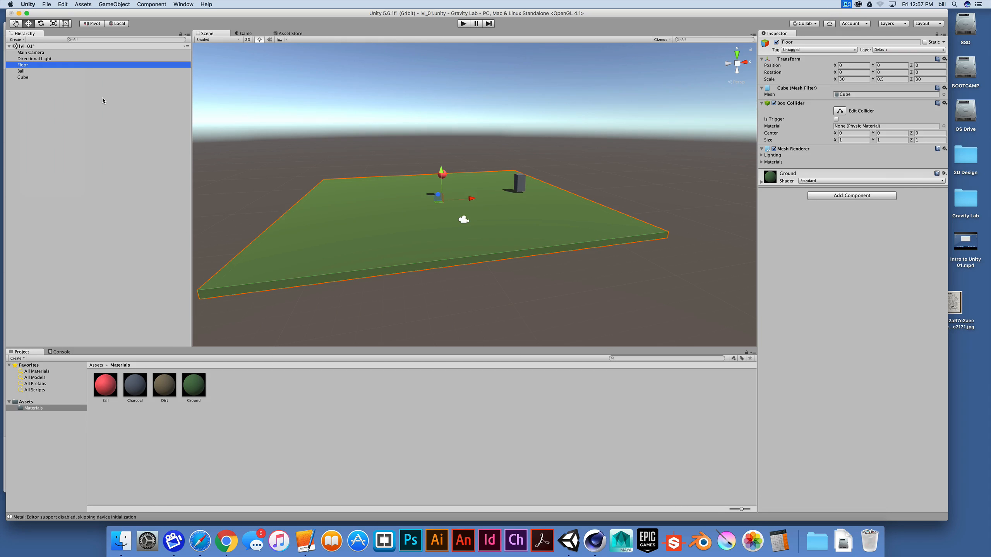
{"action": "key", "text": "super+d"}
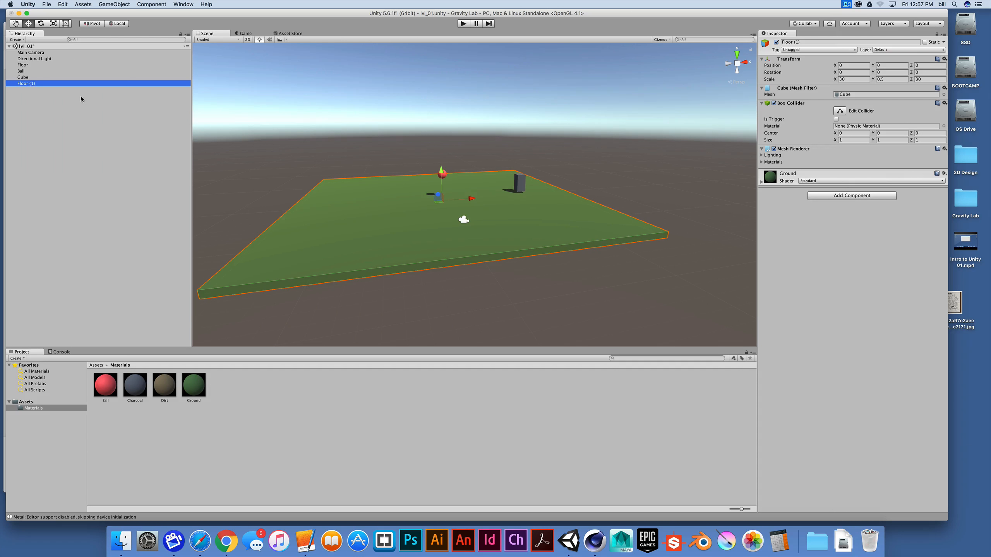
{"action": "key", "text": "Return"}
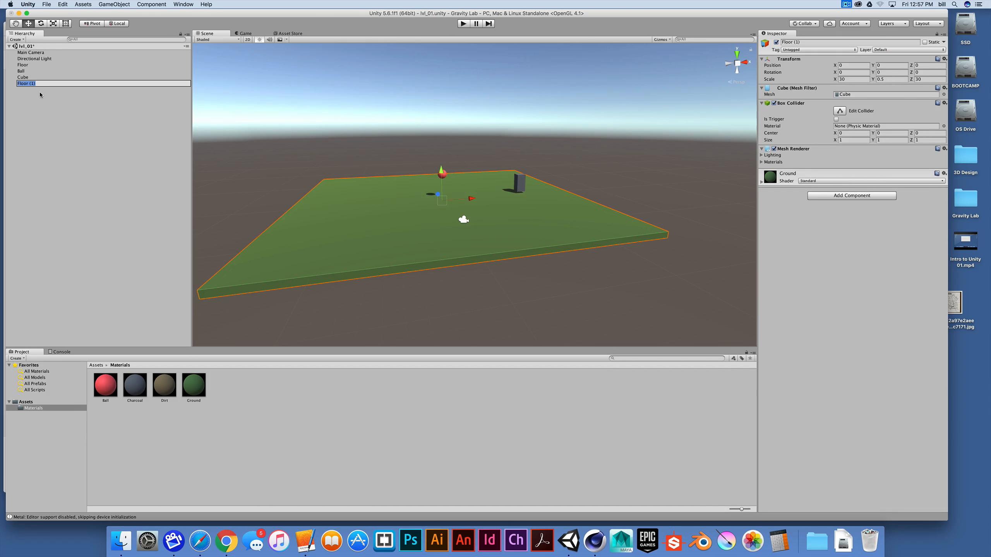
{"action": "type", "text": "Ground"}
{"action": "key", "text": "Return"}
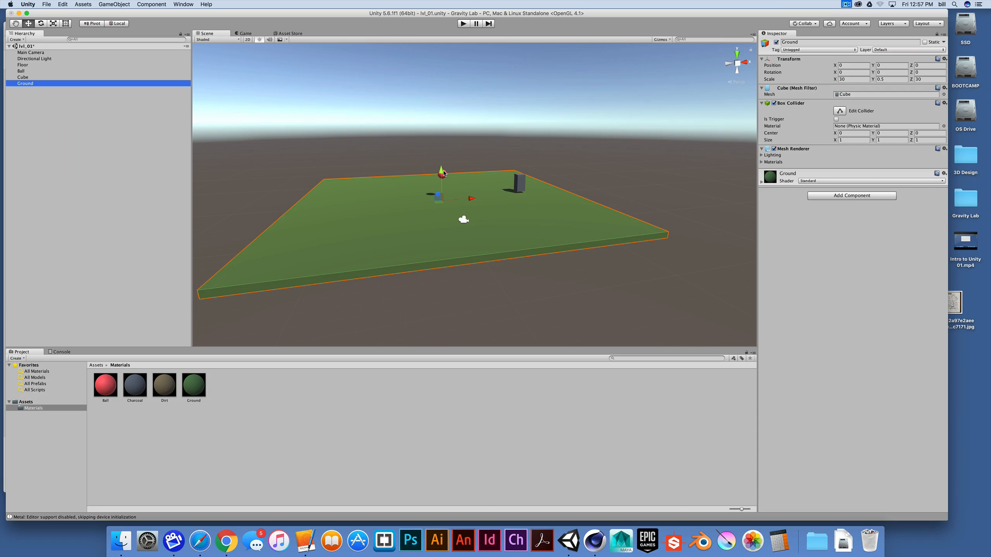
- Lower the Ground slab to a Y position of about -1.16 and apply the Dirt material to it
{"action": "left_click_drag", "start_coordinate": [444, 173], "coordinate": [441, 185]}
{"action": "left_click_drag", "start_coordinate": [163, 385], "coordinate": [290, 312]}
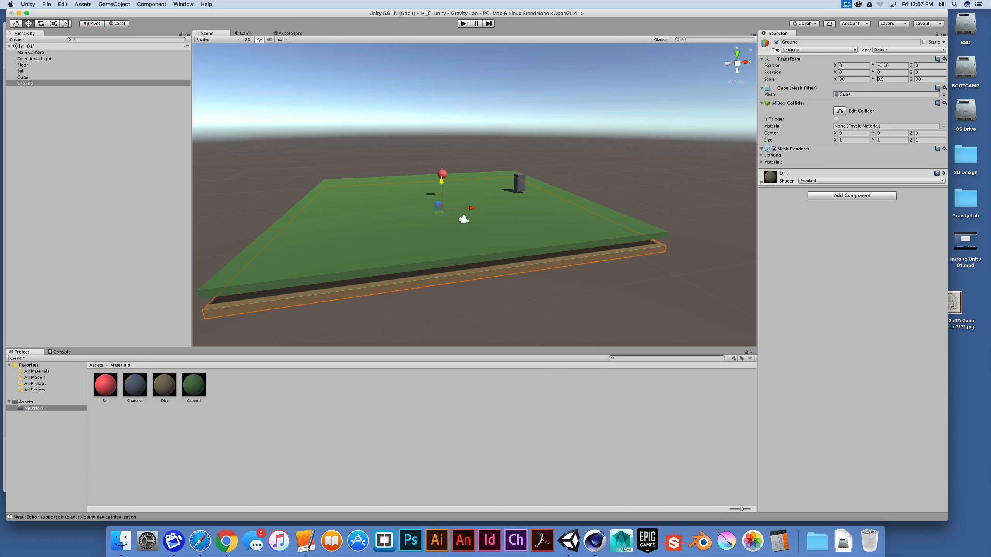
- Thicken the Ground slab by trying Y scale values of 1 and 2, settling on 1
{"action": "left_click", "coordinate": [883, 79]}
{"action": "type", "text": "1"}
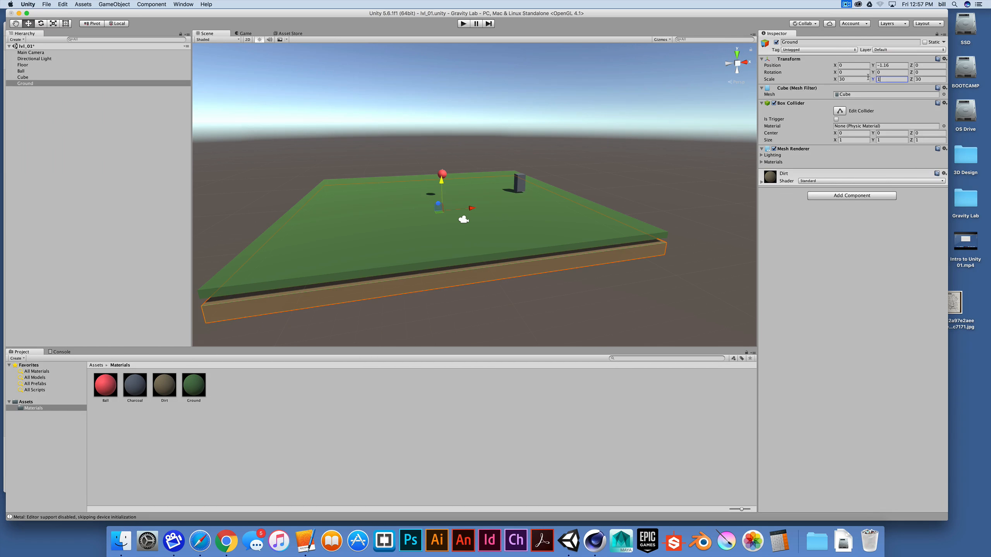
{"action": "key", "text": "BackSpace"}
{"action": "type", "text": "2"}
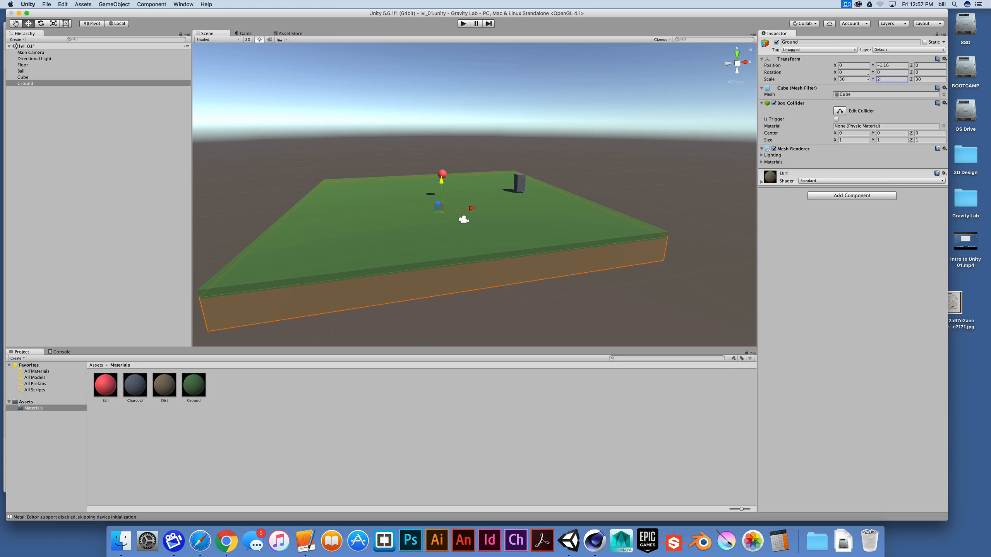
{"action": "key", "text": "BackSpace"}
{"action": "type", "text": "1"}
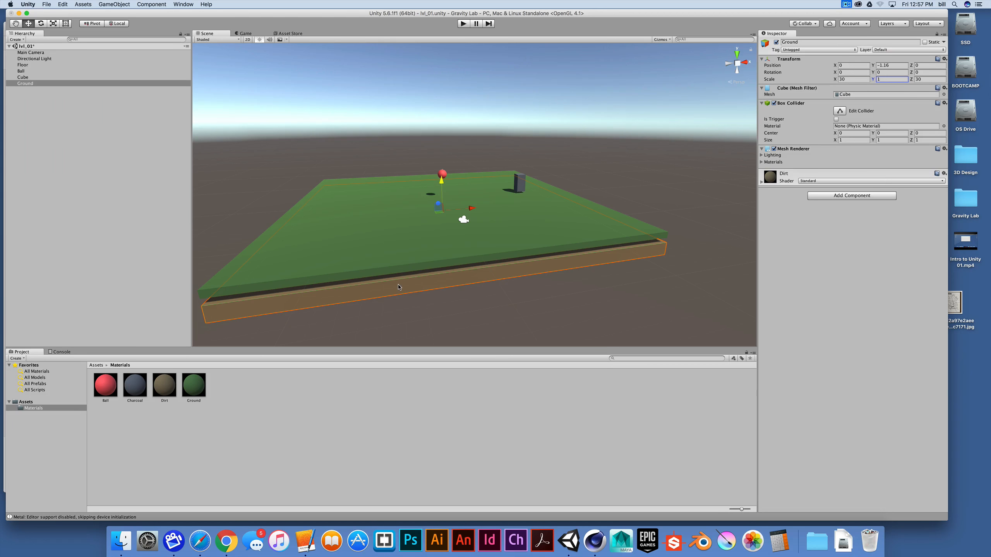
- Raise the Ground slab to a Y position of about -0.84 so it sits just beneath the green floor
{"action": "left_click_drag", "start_coordinate": [442, 185], "coordinate": [441, 180]}
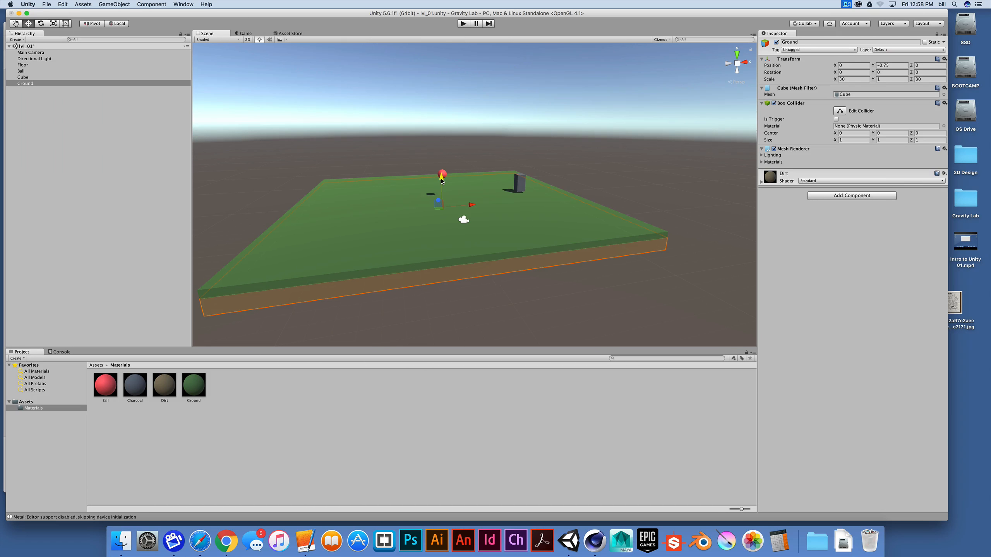
{"action": "key", "text": "super+z"}
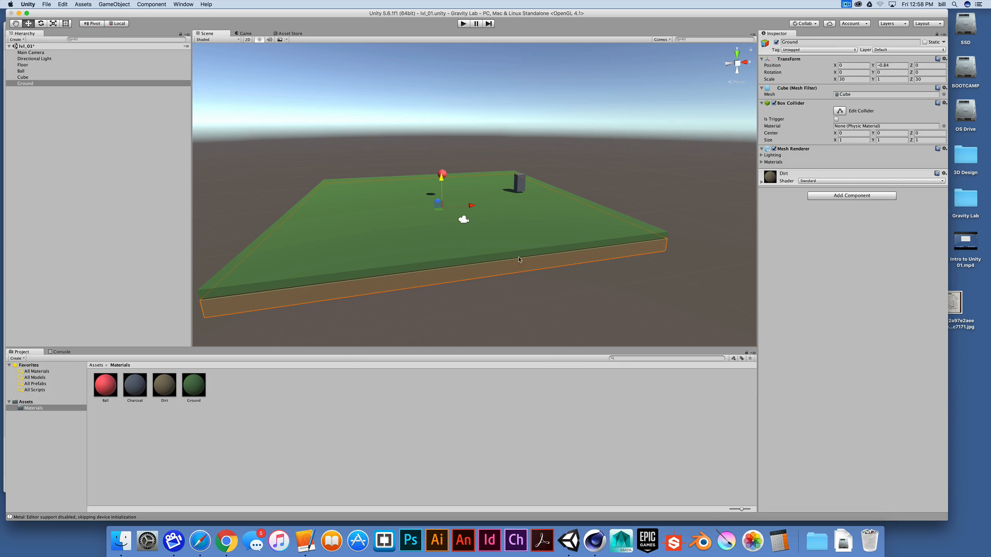
{"action": "scroll", "coordinate": [521, 270], "scroll_direction": "up", "scroll_amount": 2}
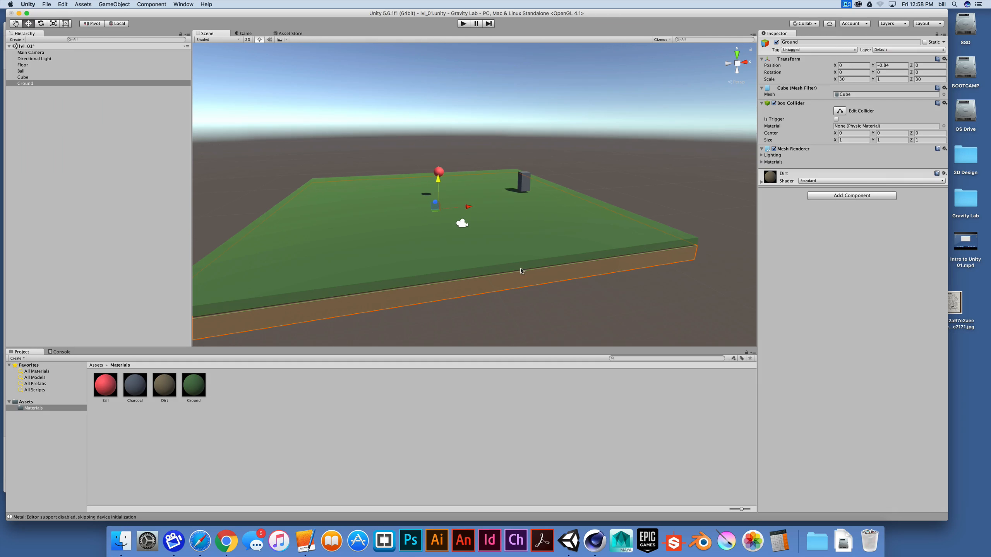
{"action": "left_click_drag", "start_coordinate": [522, 271], "coordinate": [529, 250], "text": "alt"}
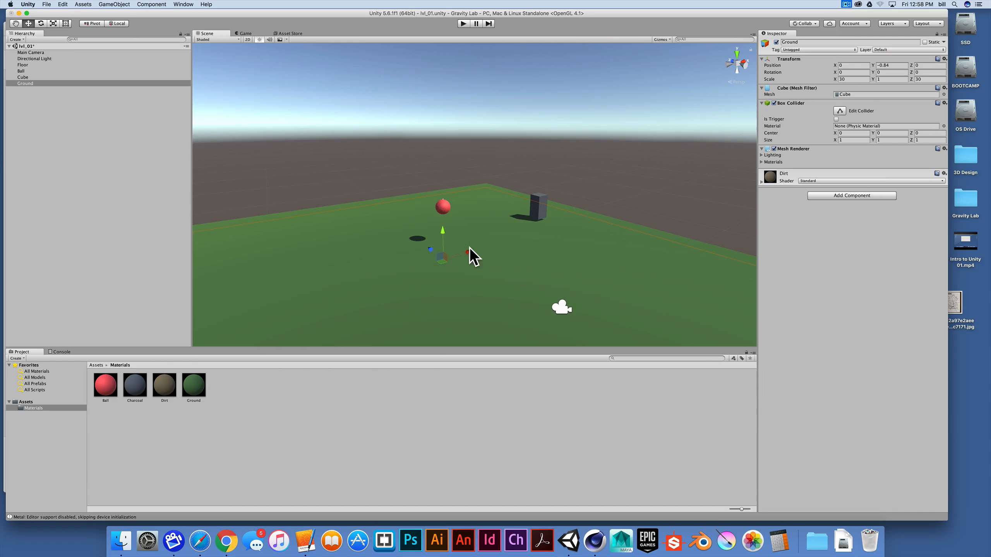